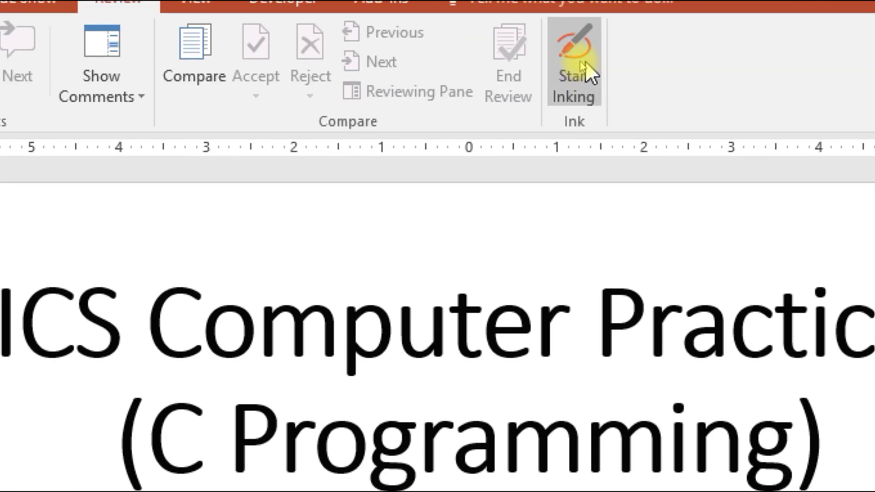
Circle 'ICS' and 'Practical' on the title slide with black pen ink.
{"action": "left_click", "coordinate": [576, 69]}
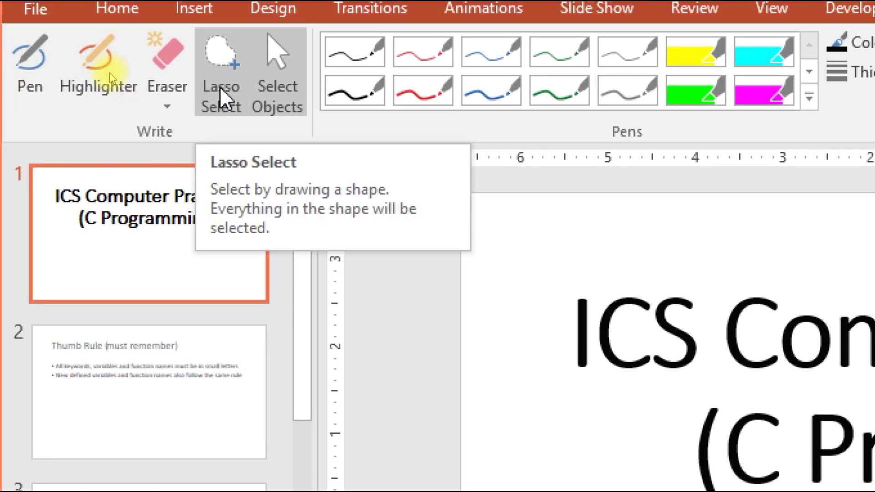
{"action": "left_click", "coordinate": [275, 113]}
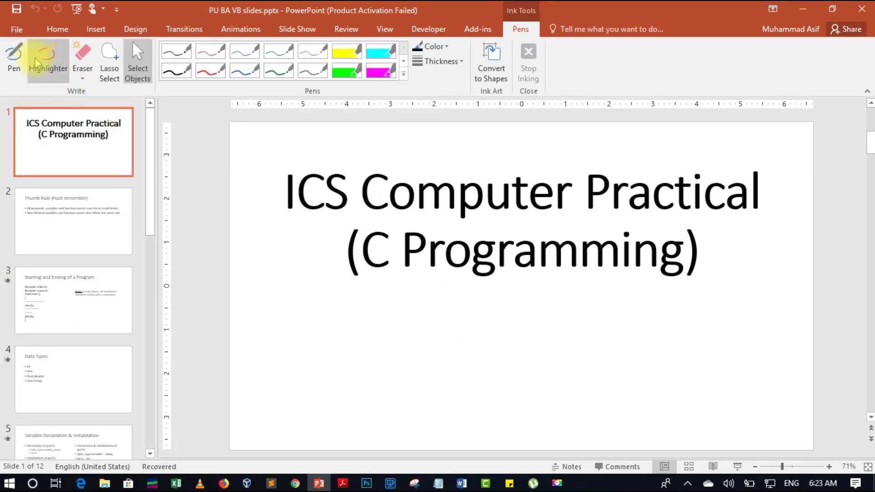
{"action": "left_click", "coordinate": [14, 57]}
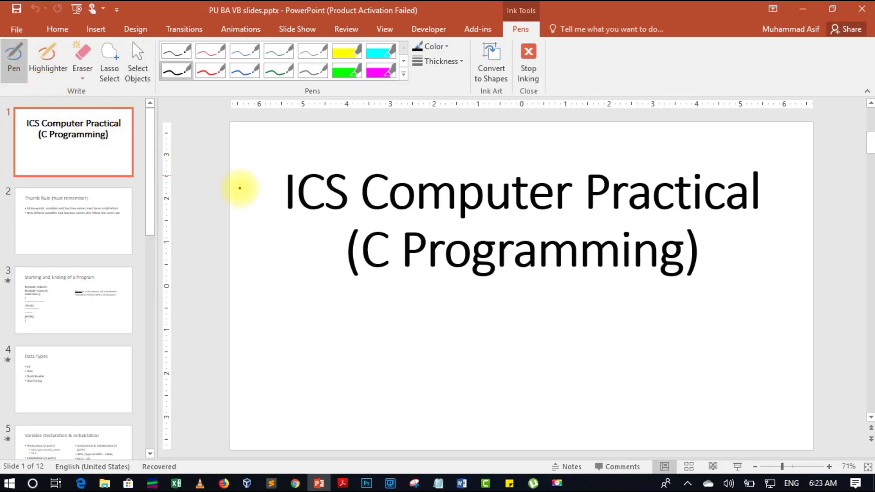
{"action": "mouse_move", "coordinate": [282, 164]}
{"action": "left_mouse_down"}
{"action": "mouse_move", "coordinate": [350, 227]}
{"action": "mouse_move", "coordinate": [283, 172]}
{"action": "left_mouse_up"}
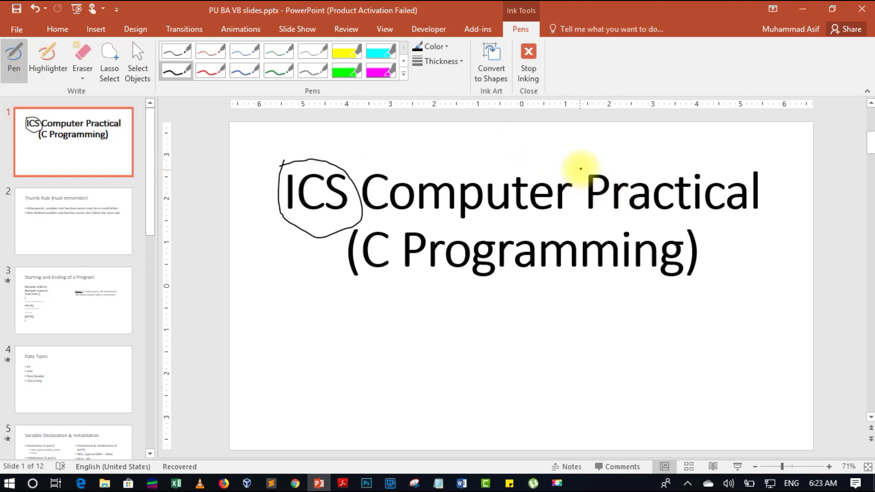
{"action": "left_click_drag", "start_coordinate": [581, 169], "coordinate": [573, 184]}
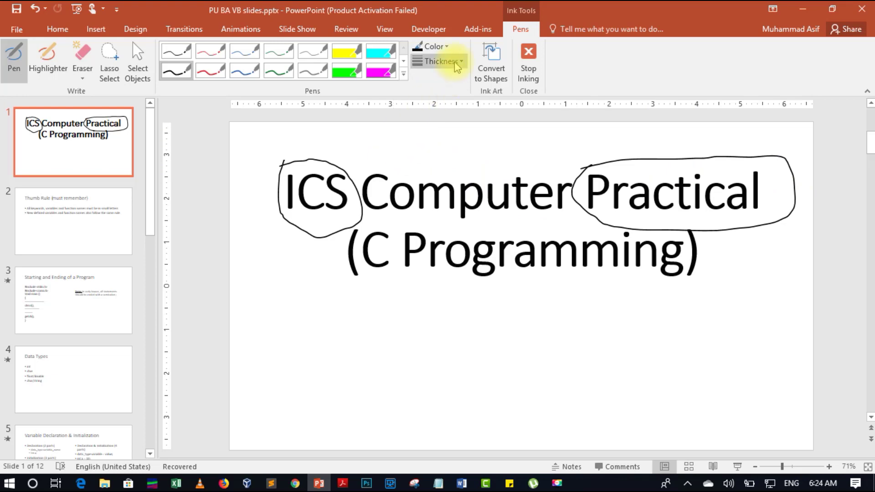
{"action": "key", "text": "Escape"}
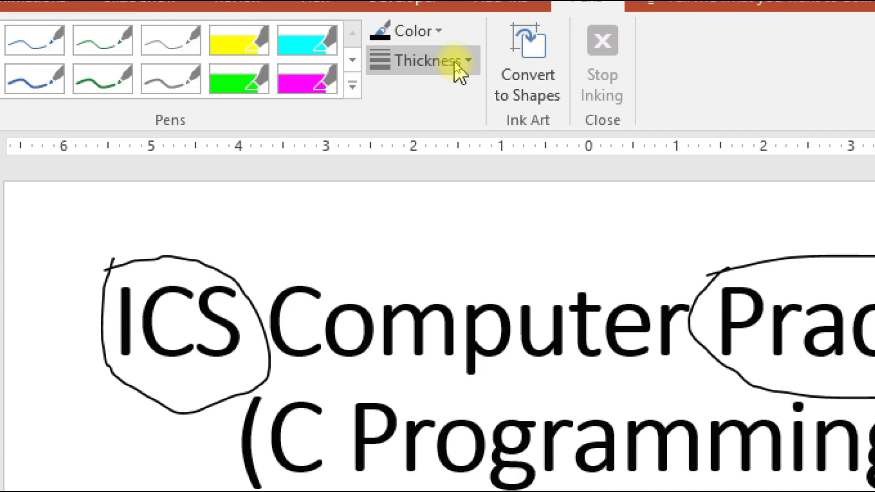
Set the pen to 6 pt thickness and green colour.
{"action": "left_click", "coordinate": [458, 68]}
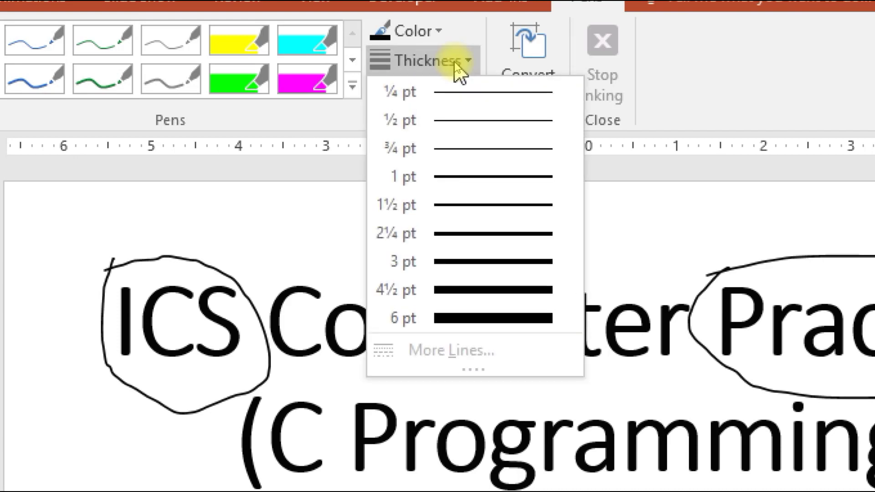
{"action": "left_click", "coordinate": [477, 321]}
{"action": "left_click", "coordinate": [439, 102]}
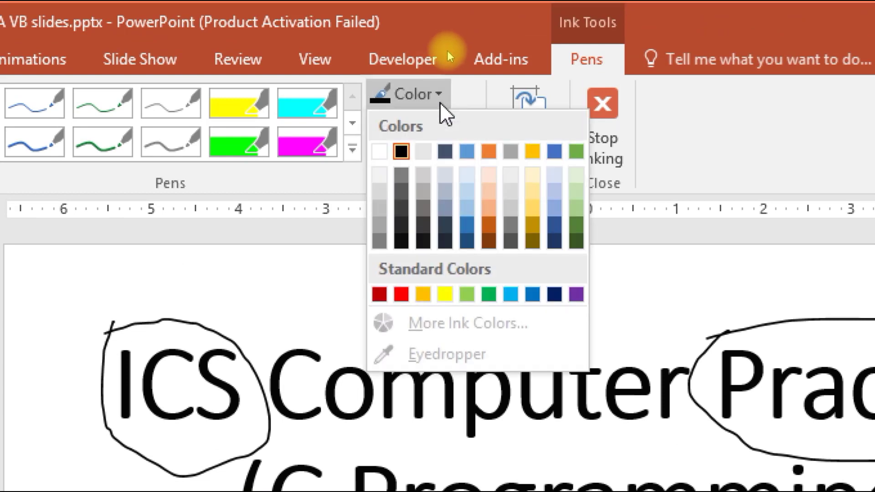
{"action": "left_click", "coordinate": [494, 288]}
Circle '(C' in thick green ink, then go to slide 3, 'Starting and Ending of a Program'.
{"action": "key", "text": "Escape"}
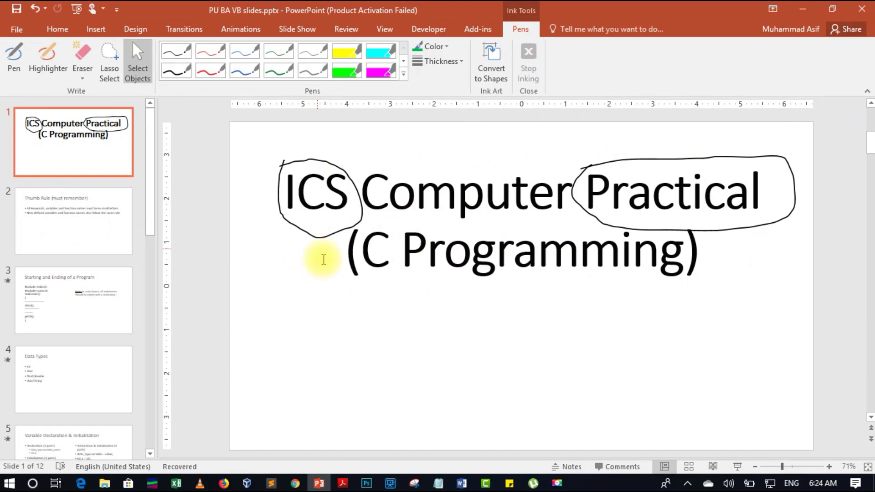
{"action": "left_click", "coordinate": [13, 59]}
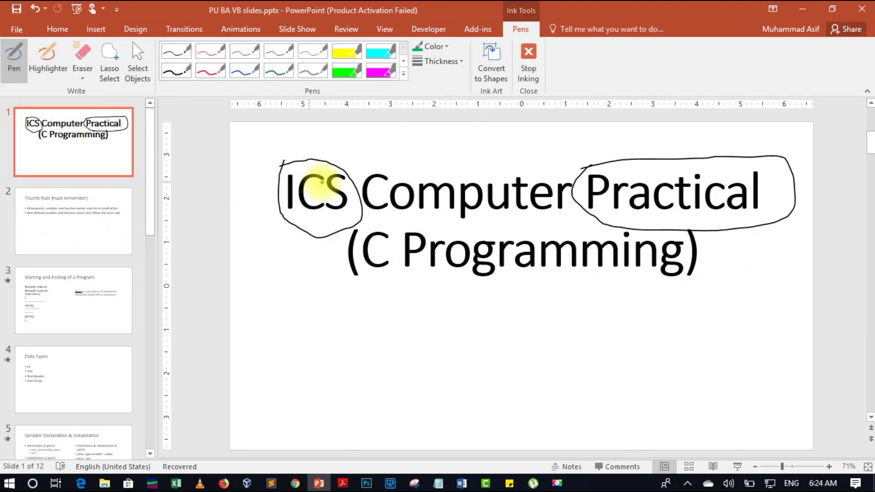
{"action": "mouse_move", "coordinate": [330, 230]}
{"action": "left_mouse_down"}
{"action": "mouse_move", "coordinate": [347, 212]}
{"action": "mouse_move", "coordinate": [341, 217]}
{"action": "left_mouse_up"}
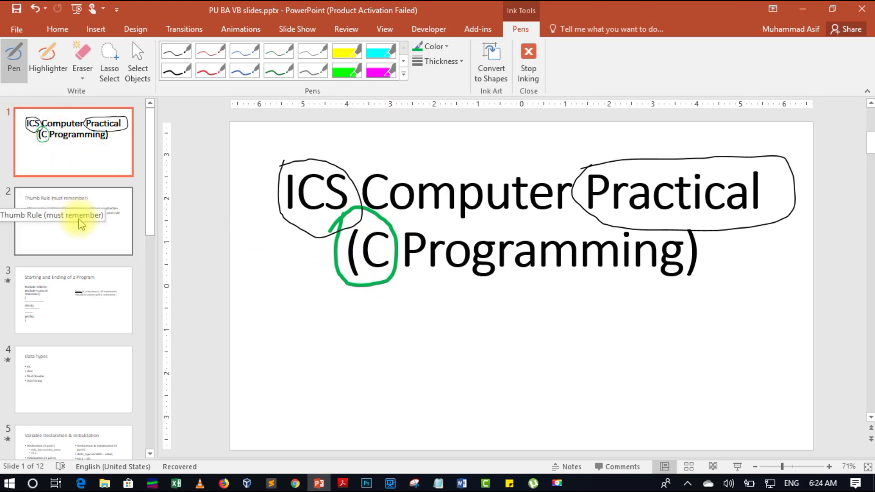
{"action": "left_click", "coordinate": [87, 287]}
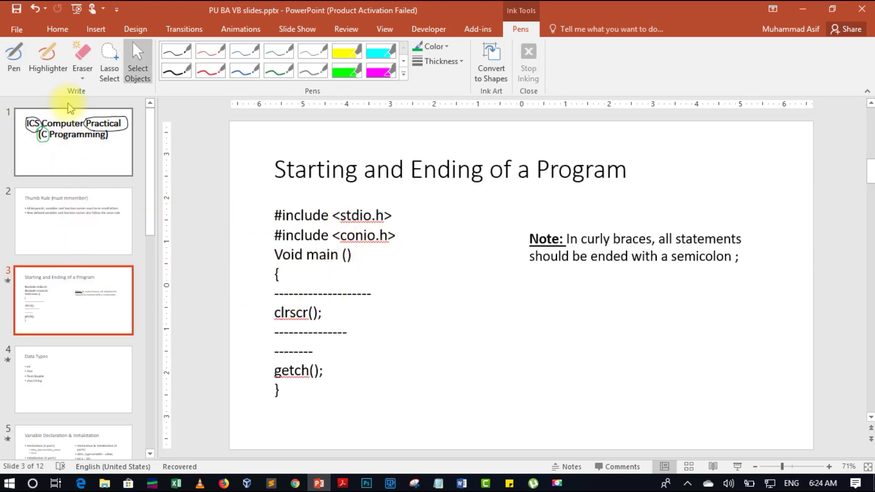
Underline 'Void main ()' on slide 3 in green ink, then go to slide 2.
{"action": "left_click", "coordinate": [13, 57]}
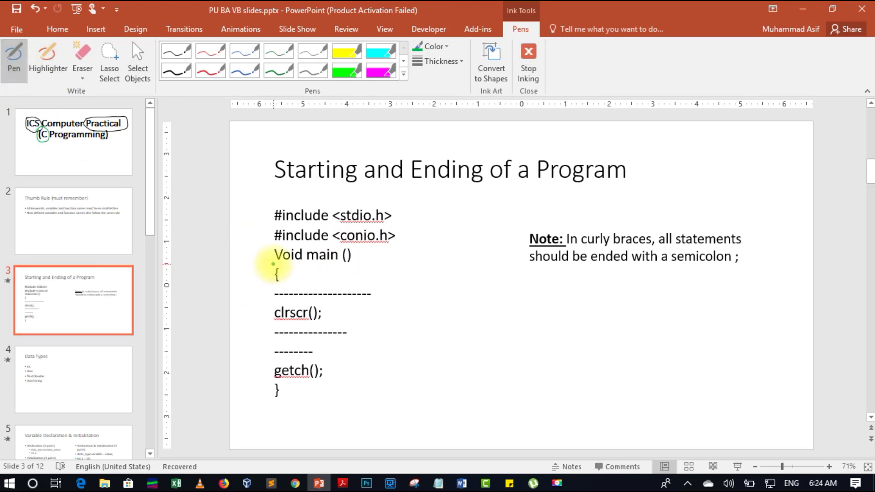
{"action": "left_click_drag", "start_coordinate": [273, 264], "coordinate": [364, 264]}
{"action": "scroll", "coordinate": [371, 263], "scroll_direction": "up", "scroll_amount": 2}
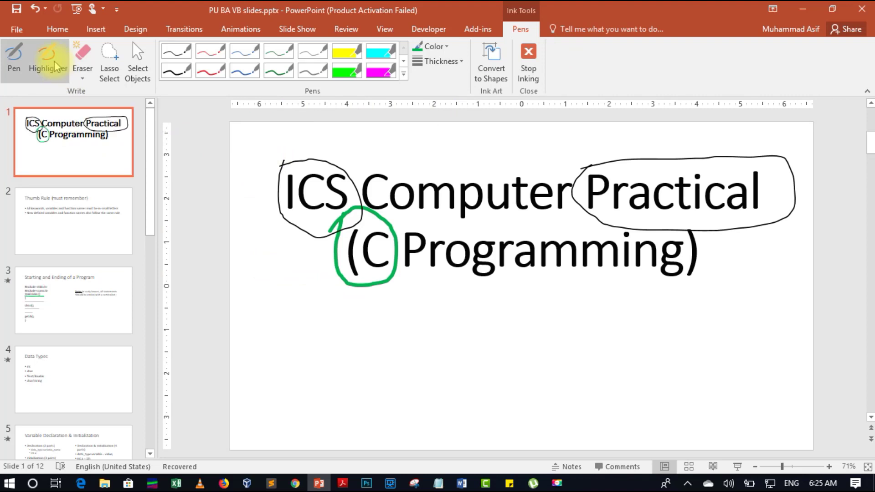
{"action": "left_click", "coordinate": [54, 67]}
{"action": "left_click", "coordinate": [67, 232]}
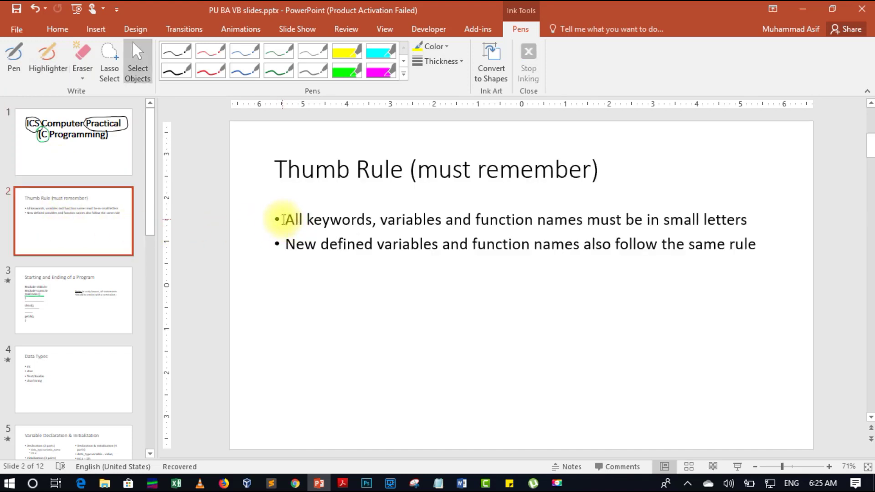
Highlight slide 2's bullet lines in yellow, magenta and green.
{"action": "left_click_drag", "start_coordinate": [284, 219], "coordinate": [313, 220]}
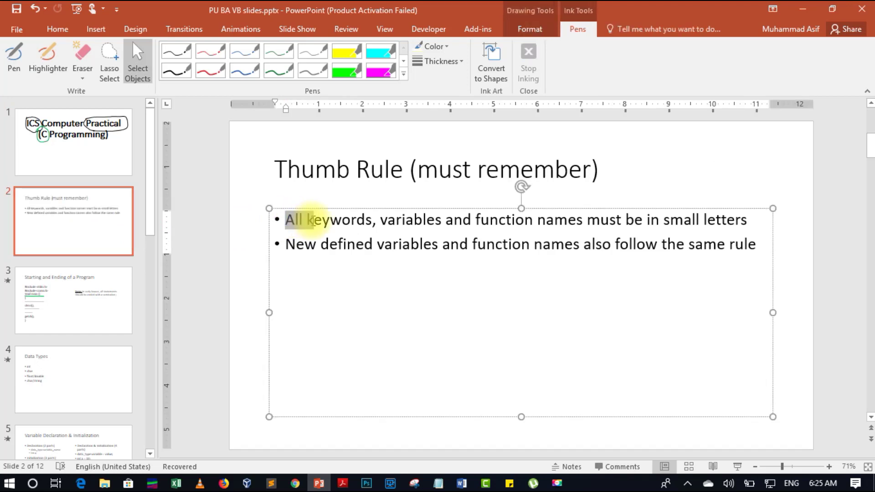
{"action": "left_click", "coordinate": [232, 224]}
{"action": "left_click", "coordinate": [48, 59]}
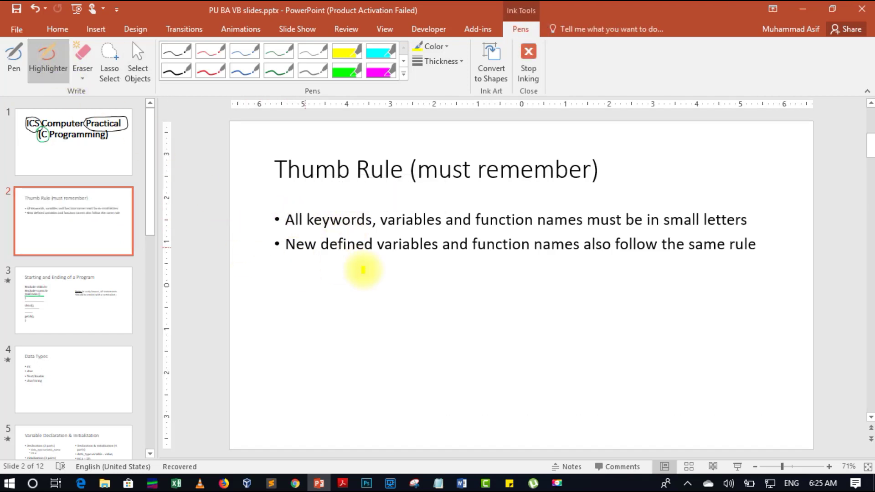
{"action": "left_click_drag", "start_coordinate": [295, 219], "coordinate": [585, 220]}
{"action": "left_click", "coordinate": [380, 72]}
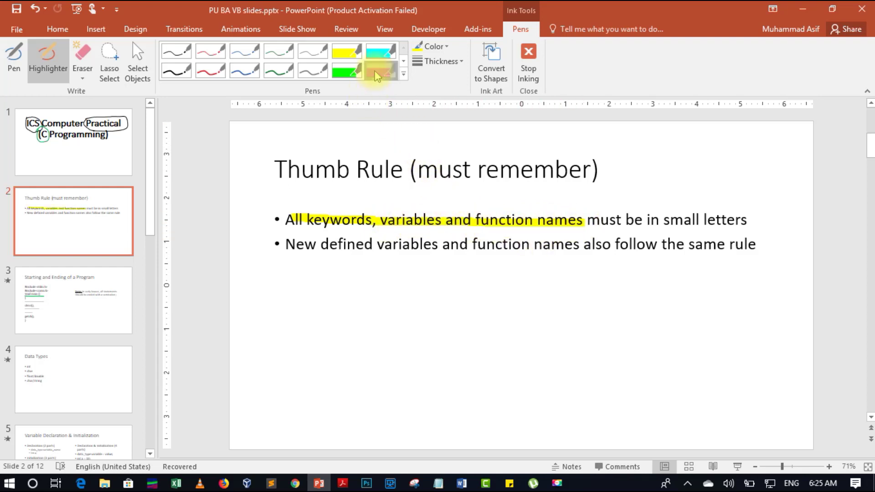
{"action": "left_click_drag", "start_coordinate": [307, 247], "coordinate": [557, 247]}
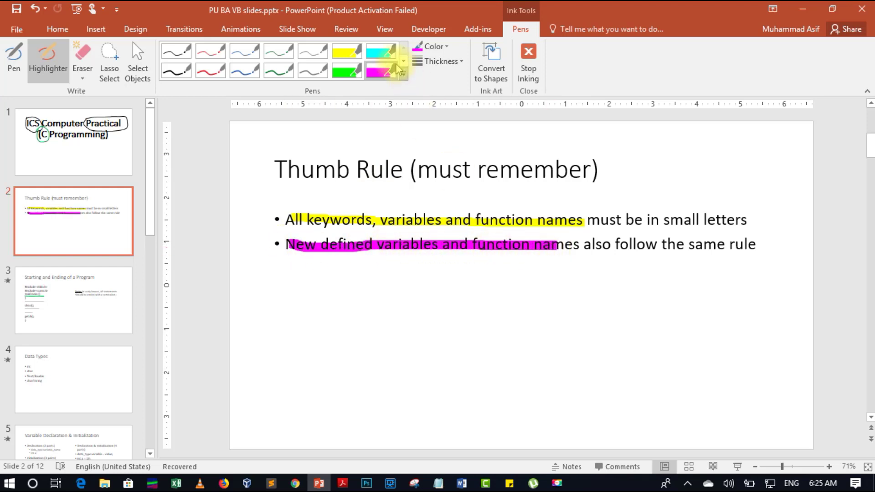
{"action": "left_click", "coordinate": [347, 72]}
{"action": "left_click_drag", "start_coordinate": [574, 242], "coordinate": [759, 247]}
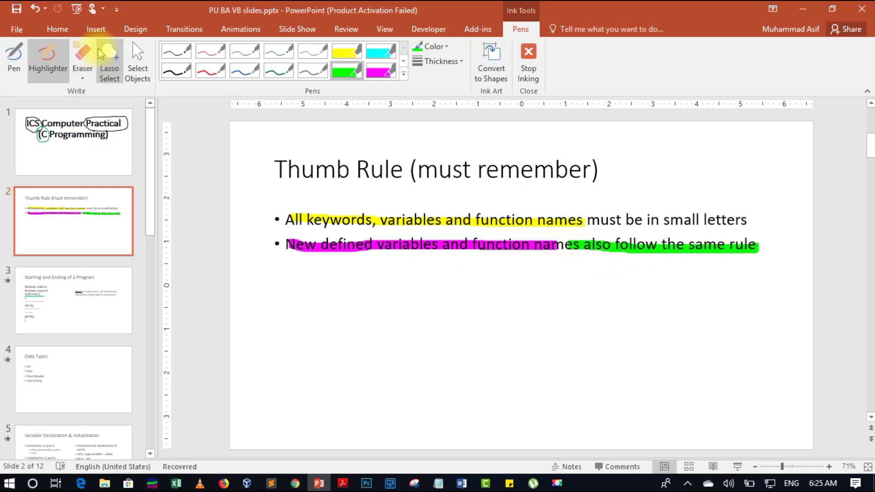
{"action": "left_click", "coordinate": [88, 64]}
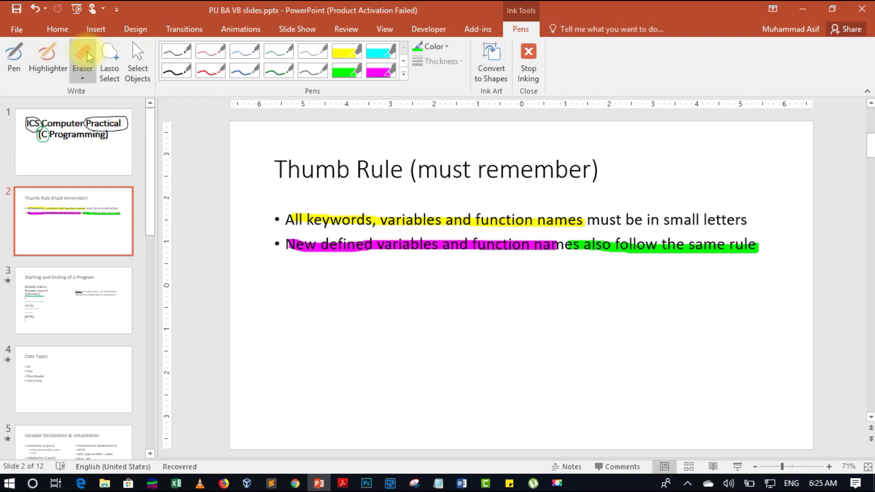
On slide 1, erase the black circle around ICS and the green circle around C.
{"action": "left_click", "coordinate": [90, 78]}
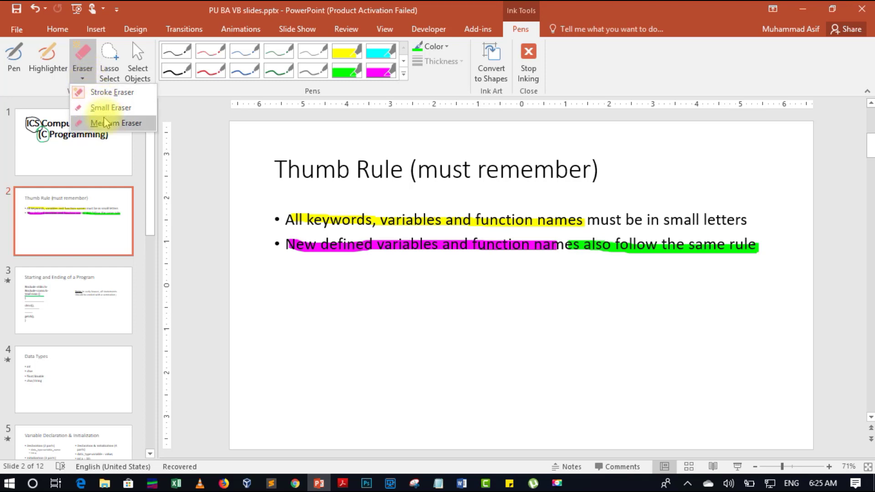
{"action": "left_click", "coordinate": [71, 143]}
{"action": "left_click", "coordinate": [70, 145]}
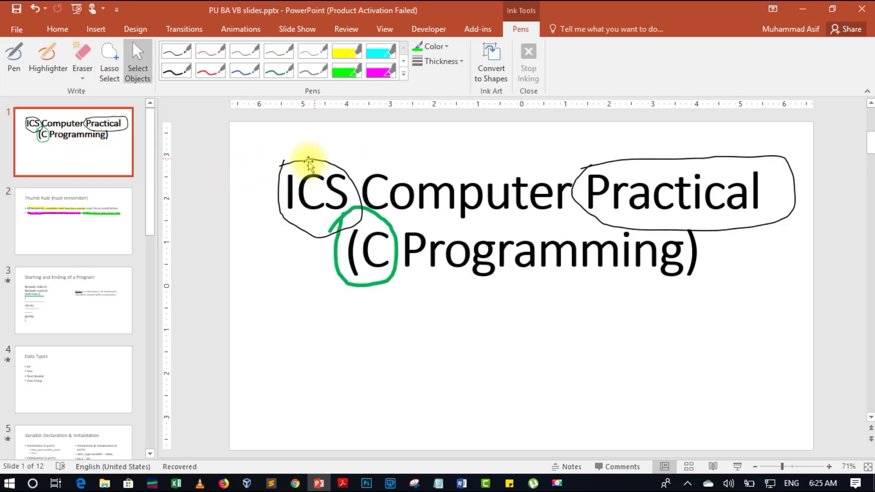
{"action": "left_click", "coordinate": [83, 54]}
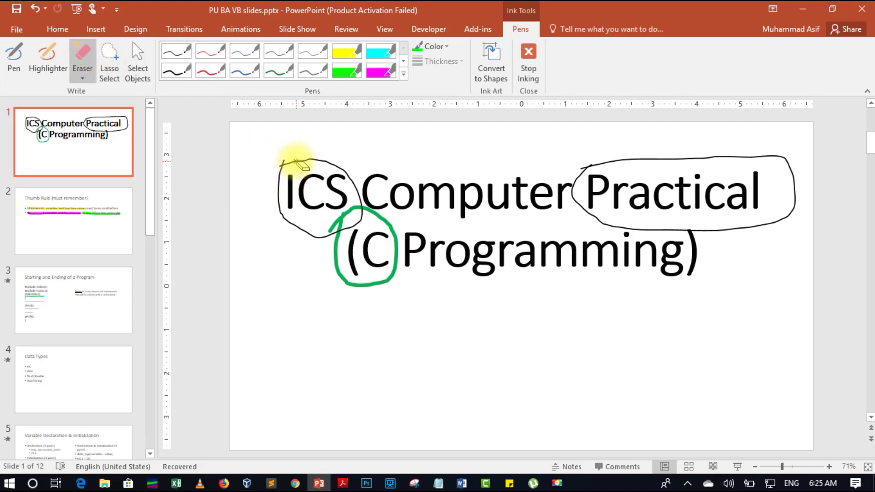
{"action": "left_click", "coordinate": [296, 161]}
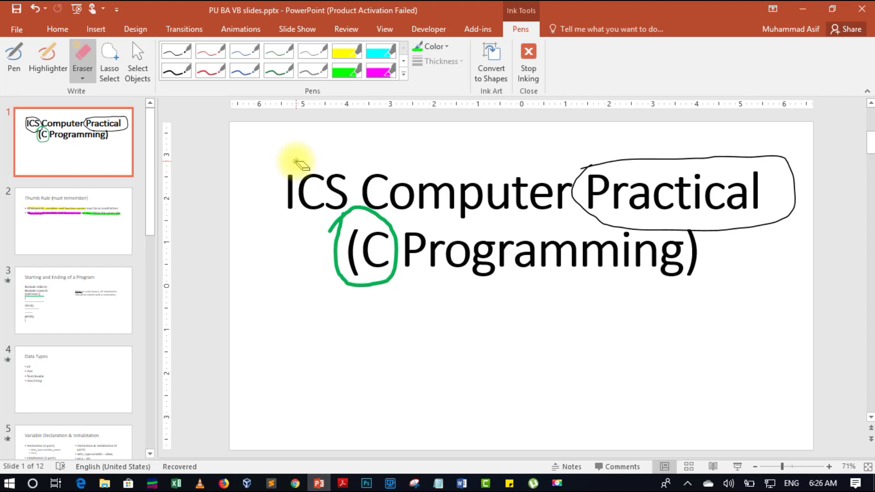
{"action": "left_click", "coordinate": [355, 212]}
Rub out most of the black oval around 'Practical' with the small and medium erasers.
{"action": "left_click", "coordinate": [82, 78]}
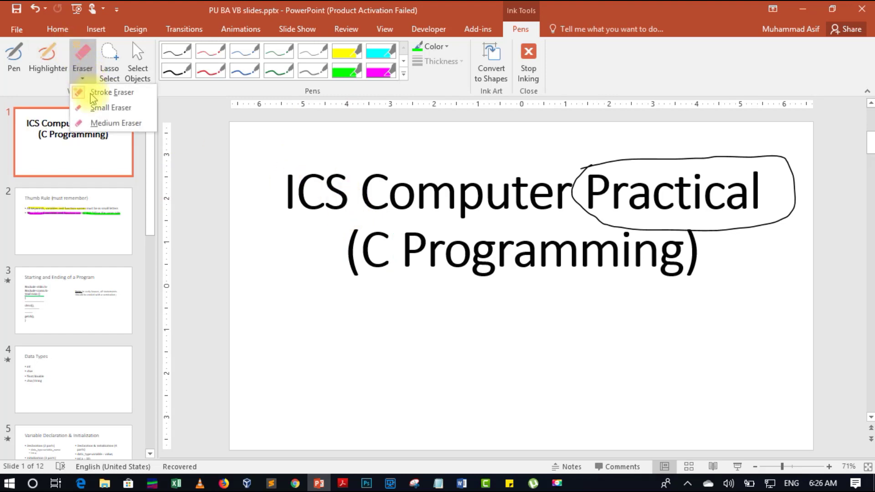
{"action": "left_click", "coordinate": [96, 108]}
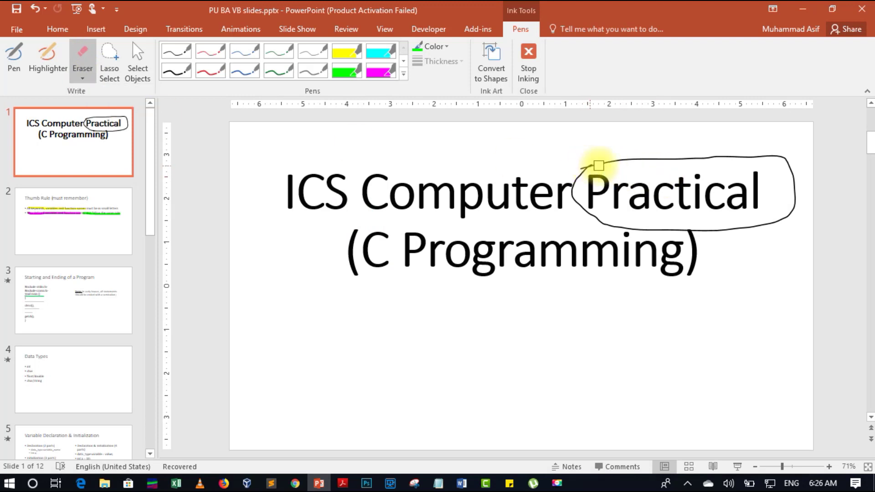
{"action": "left_click_drag", "start_coordinate": [599, 165], "coordinate": [577, 182]}
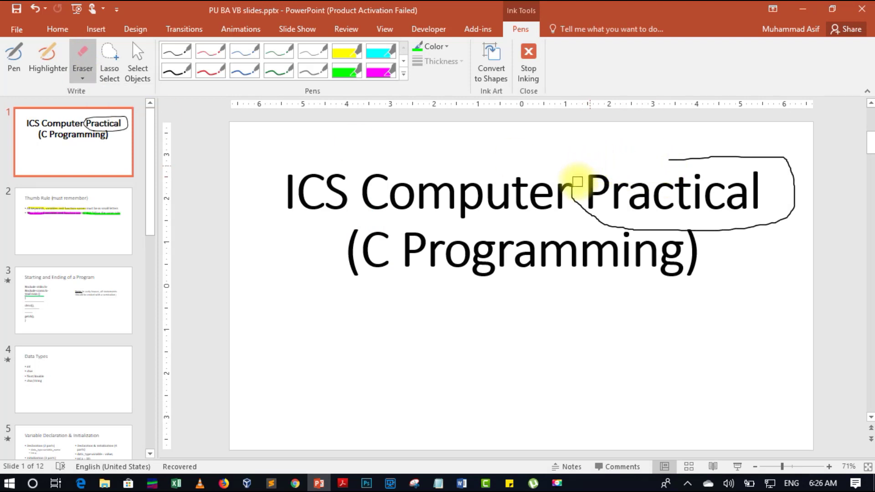
{"action": "left_click", "coordinate": [83, 78]}
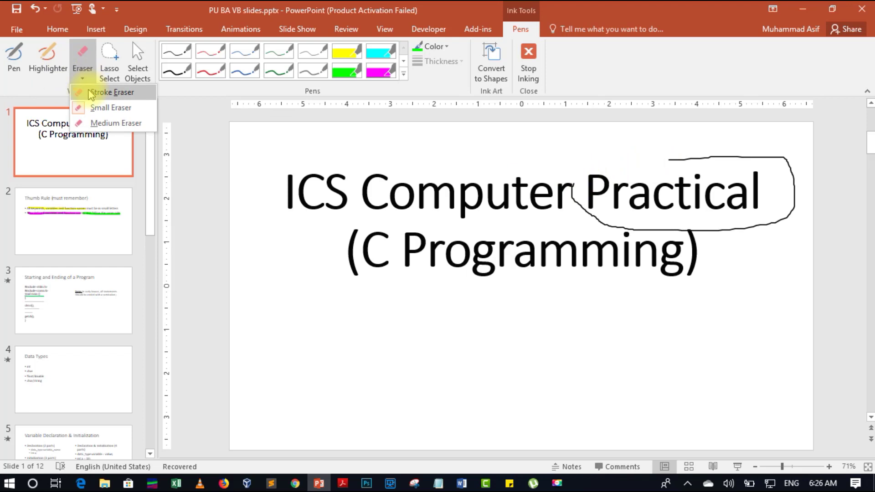
{"action": "left_click", "coordinate": [96, 123]}
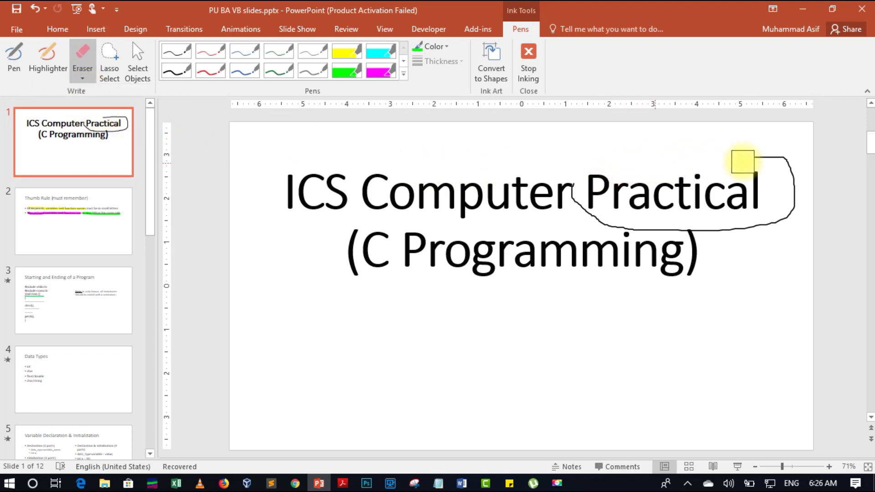
{"action": "left_click_drag", "start_coordinate": [743, 162], "coordinate": [791, 160]}
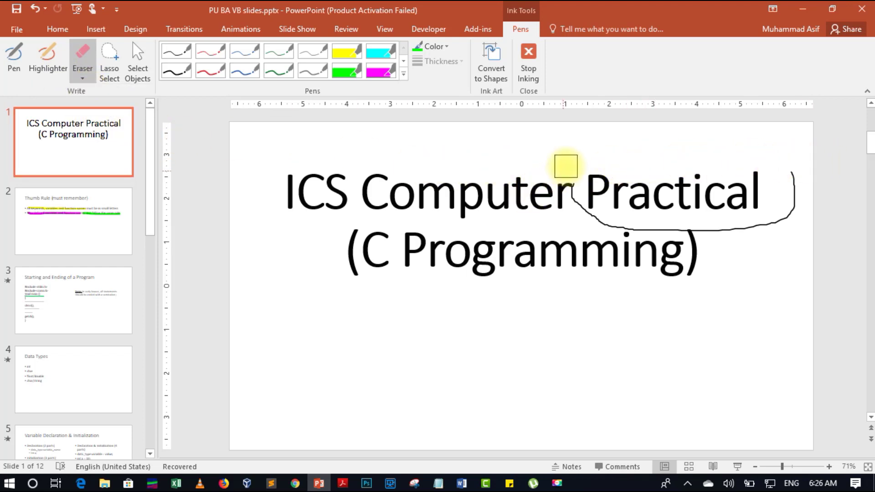
{"action": "left_click_drag", "start_coordinate": [566, 166], "coordinate": [597, 222]}
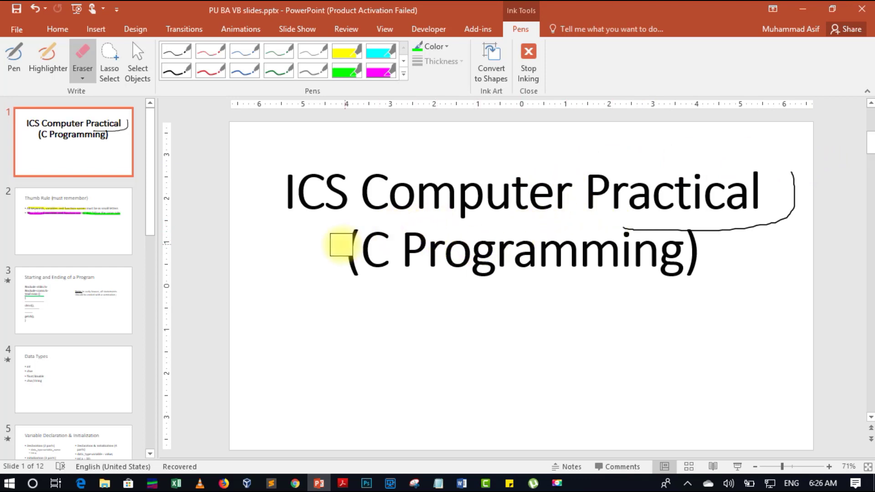
Lasso-select the leftover curved ink stroke beside 'Practical'.
{"action": "left_click", "coordinate": [109, 70]}
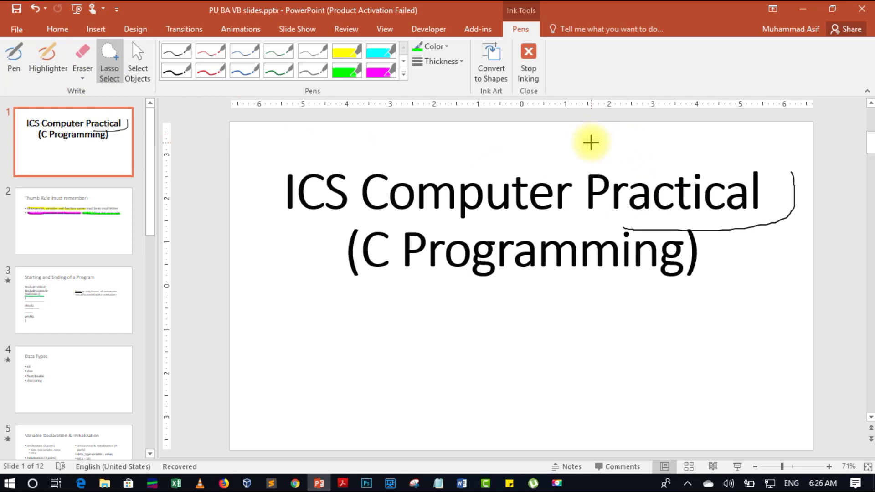
{"action": "mouse_move", "coordinate": [614, 144]}
{"action": "left_mouse_down"}
{"action": "mouse_move", "coordinate": [821, 187]}
{"action": "mouse_move", "coordinate": [584, 284]}
{"action": "left_mouse_up"}
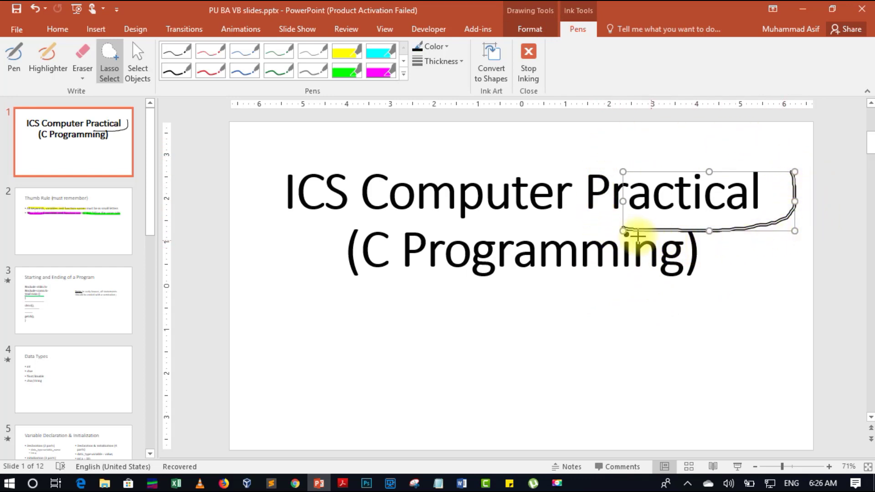
{"action": "key", "text": "Escape"}
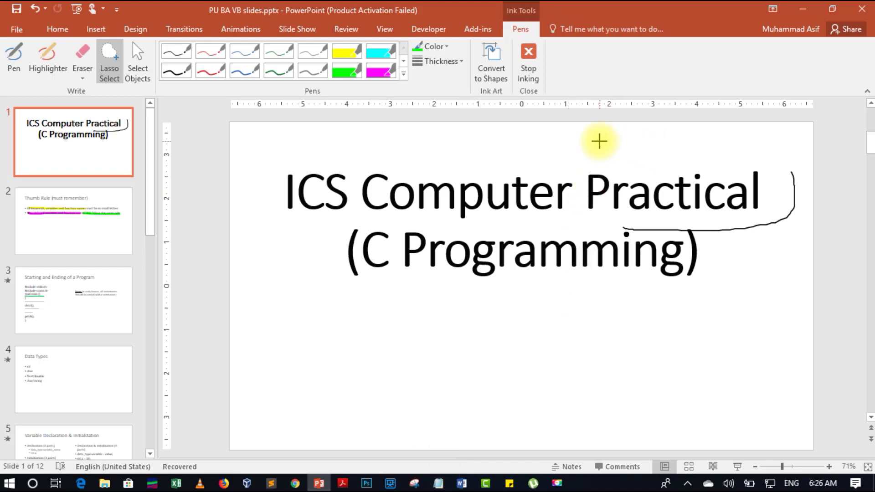
{"action": "mouse_move", "coordinate": [599, 141]}
{"action": "left_mouse_down"}
{"action": "mouse_move", "coordinate": [801, 172]}
{"action": "mouse_move", "coordinate": [799, 223]}
{"action": "mouse_move", "coordinate": [781, 242]}
{"action": "mouse_move", "coordinate": [735, 260]}
{"action": "mouse_move", "coordinate": [697, 254]}
{"action": "mouse_move", "coordinate": [650, 268]}
{"action": "mouse_move", "coordinate": [596, 223]}
{"action": "mouse_move", "coordinate": [593, 167]}
{"action": "left_mouse_up"}
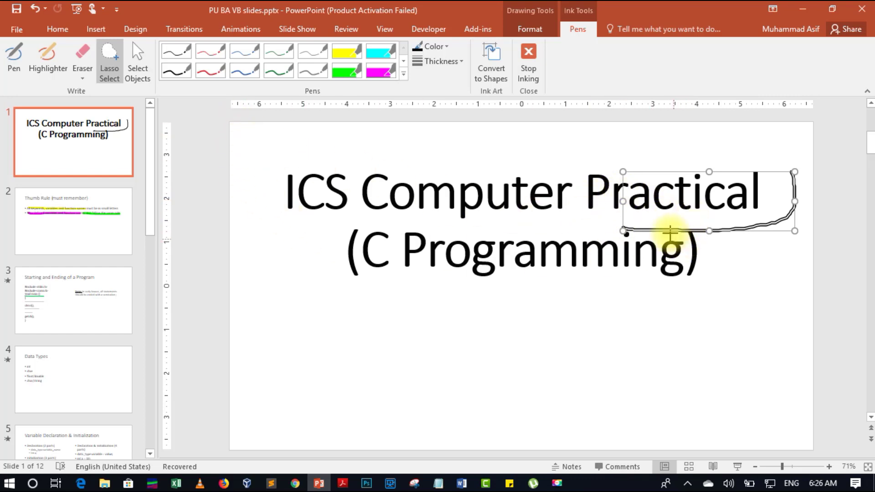
{"action": "left_click", "coordinate": [110, 79]}
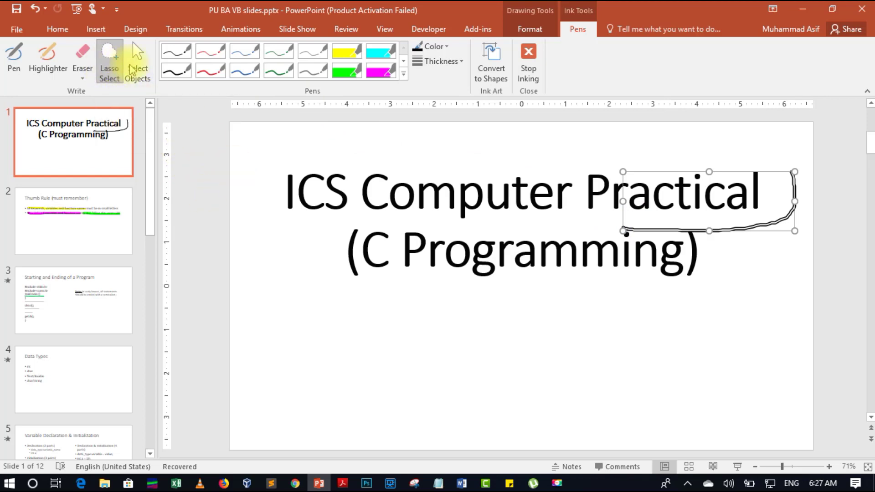
{"action": "left_click", "coordinate": [132, 69]}
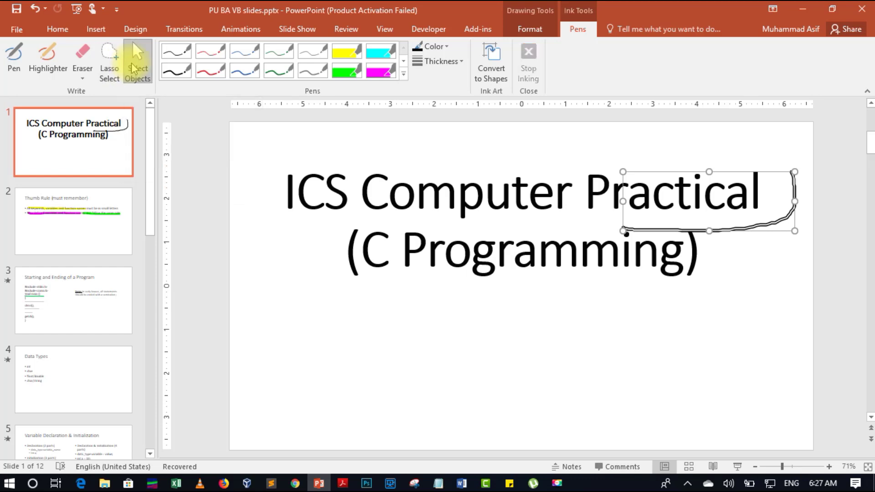
{"action": "left_click", "coordinate": [746, 244]}
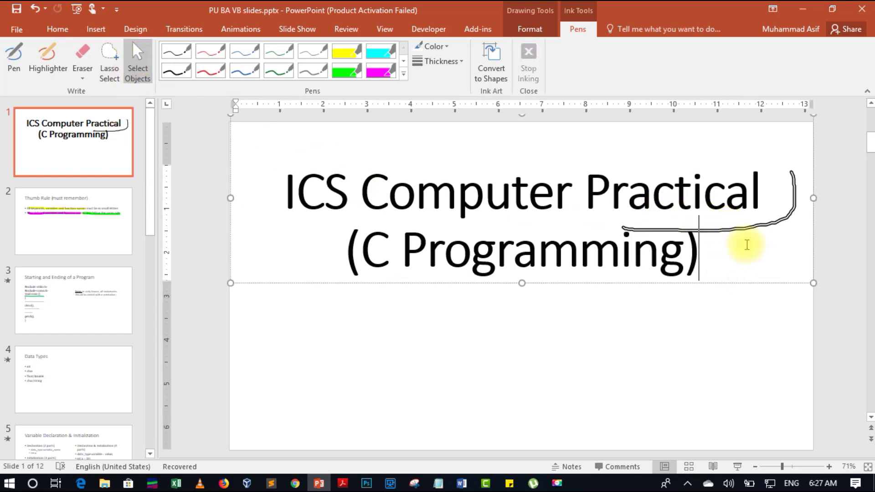
{"action": "left_click", "coordinate": [754, 227]}
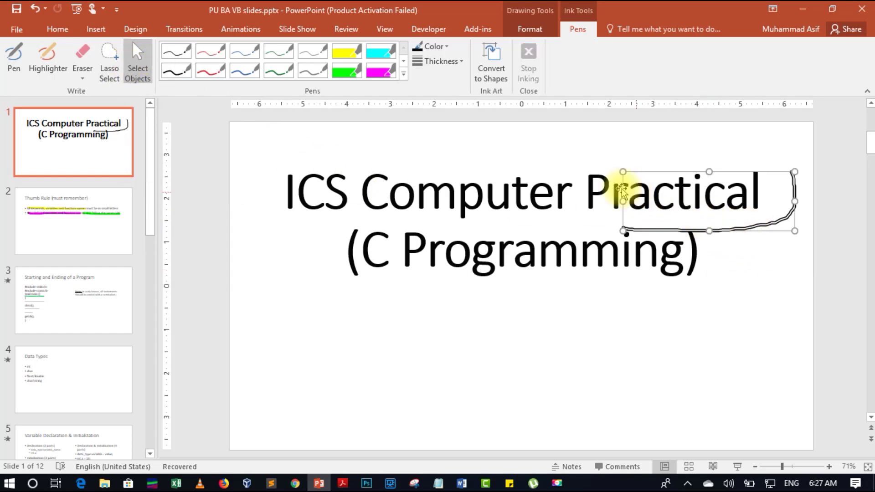
{"action": "left_click", "coordinate": [609, 189]}
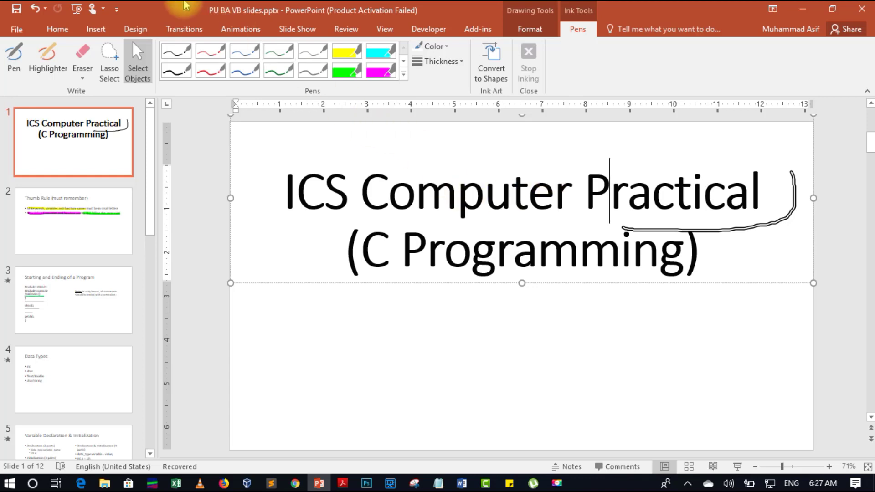
{"action": "left_click", "coordinate": [732, 231]}
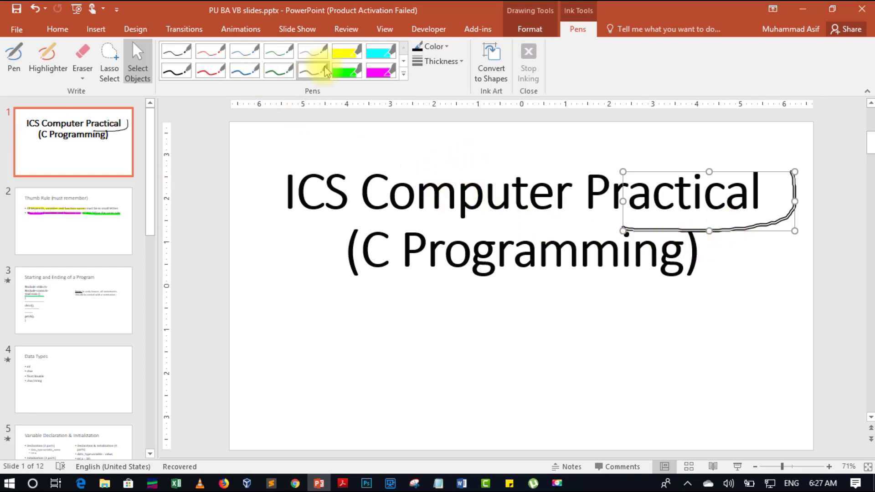
Switch on Convert to Shapes so ink drawings become clean geometric shapes.
{"action": "left_click", "coordinate": [403, 75]}
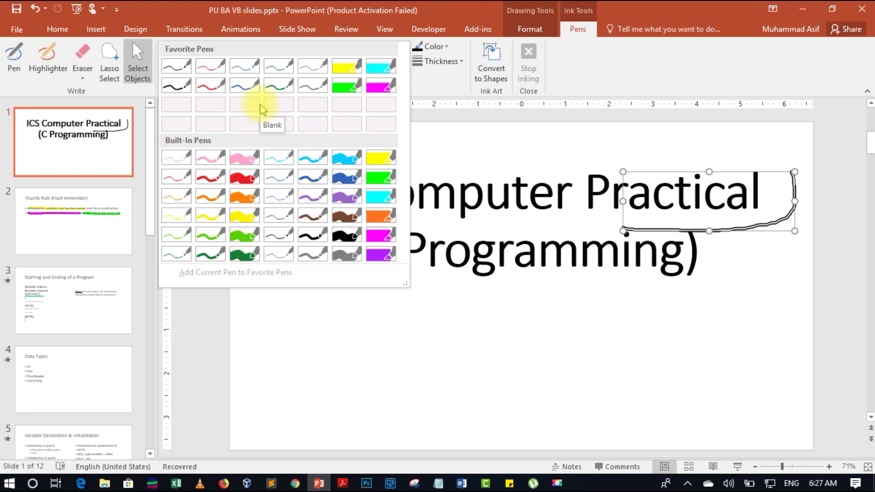
{"action": "left_click", "coordinate": [446, 92]}
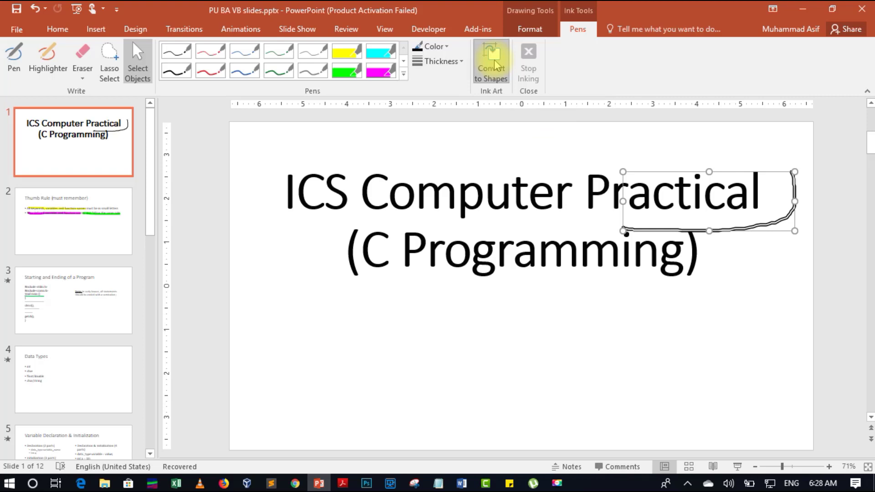
{"action": "left_click", "coordinate": [495, 65]}
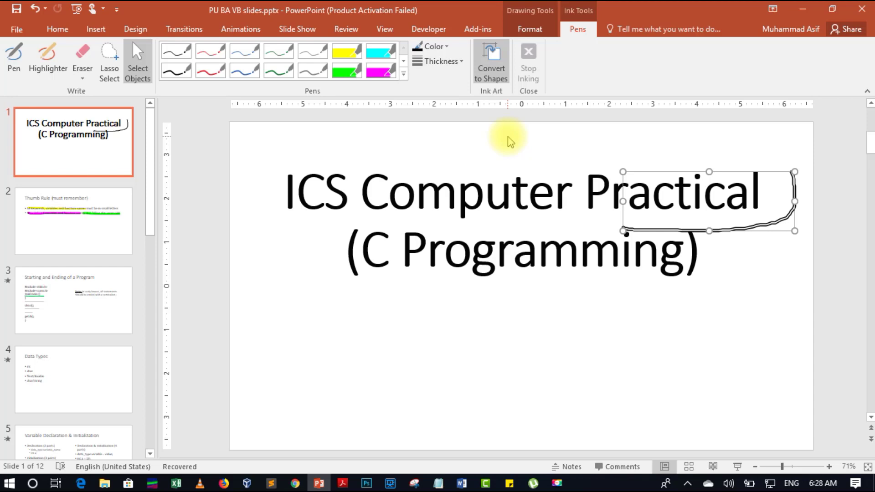
Draw green shapes on slide 1: circle around ICS, rectangle, triangle and an ellipse on the title.
{"action": "left_click", "coordinate": [13, 58]}
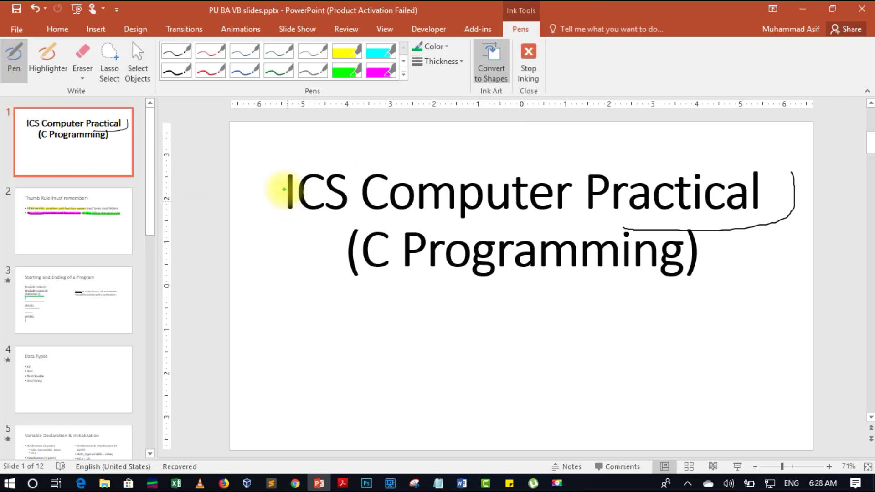
{"action": "mouse_move", "coordinate": [279, 159]}
{"action": "left_mouse_down"}
{"action": "mouse_move", "coordinate": [352, 208]}
{"action": "mouse_move", "coordinate": [268, 229]}
{"action": "mouse_move", "coordinate": [284, 156]}
{"action": "left_mouse_up"}
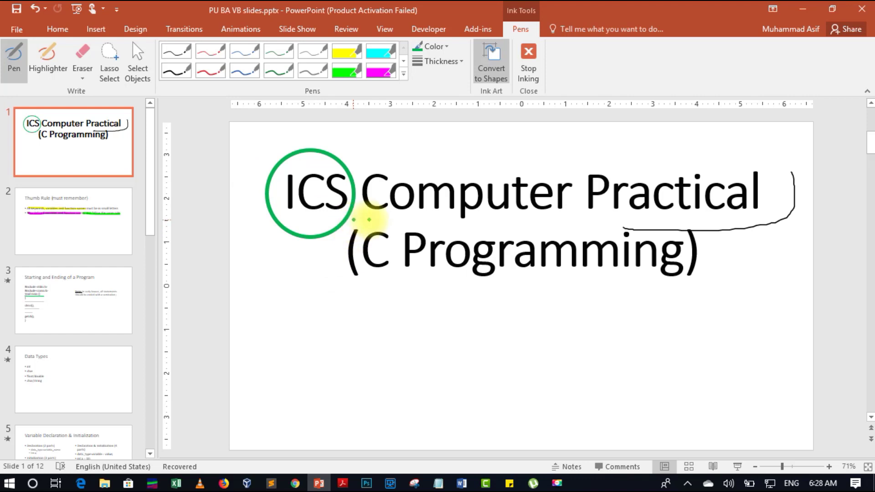
{"action": "mouse_move", "coordinate": [353, 220]}
{"action": "left_mouse_down"}
{"action": "mouse_move", "coordinate": [715, 231]}
{"action": "mouse_move", "coordinate": [729, 301]}
{"action": "mouse_move", "coordinate": [336, 312]}
{"action": "mouse_move", "coordinate": [336, 218]}
{"action": "mouse_move", "coordinate": [361, 219]}
{"action": "left_mouse_up"}
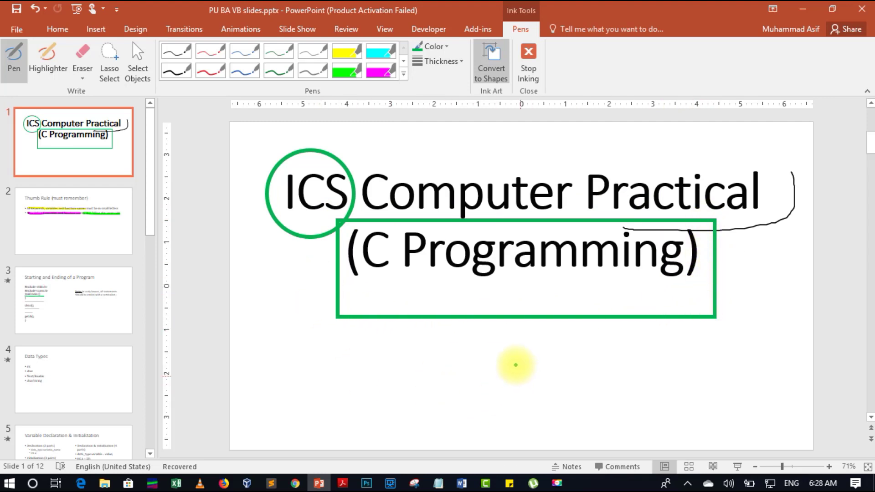
{"action": "mouse_move", "coordinate": [500, 337]}
{"action": "left_mouse_down"}
{"action": "mouse_move", "coordinate": [445, 412]}
{"action": "mouse_move", "coordinate": [567, 414]}
{"action": "mouse_move", "coordinate": [500, 339]}
{"action": "left_mouse_up"}
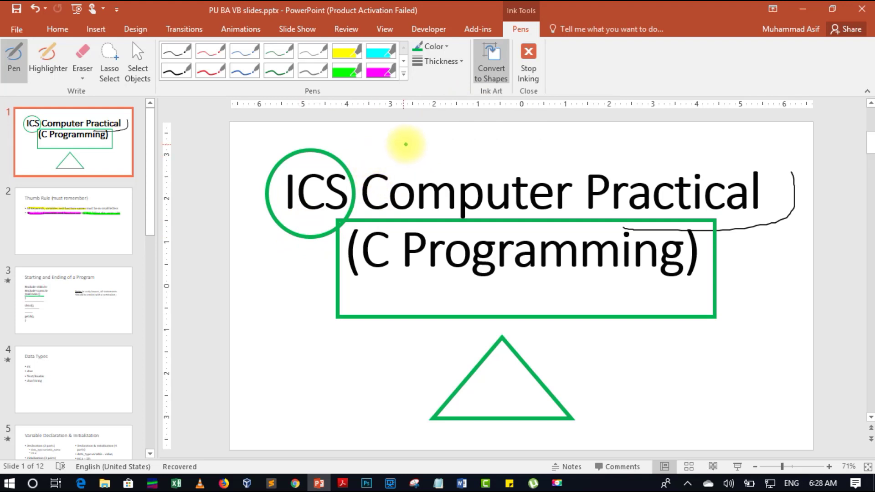
{"action": "mouse_move", "coordinate": [420, 139]}
{"action": "left_mouse_down"}
{"action": "mouse_move", "coordinate": [509, 236]}
{"action": "mouse_move", "coordinate": [428, 140]}
{"action": "left_mouse_up"}
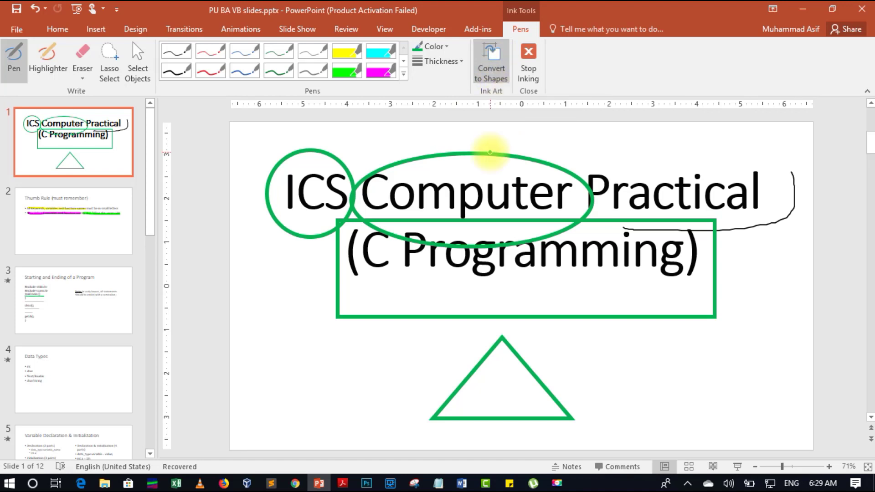
{"action": "left_click", "coordinate": [346, 29]}
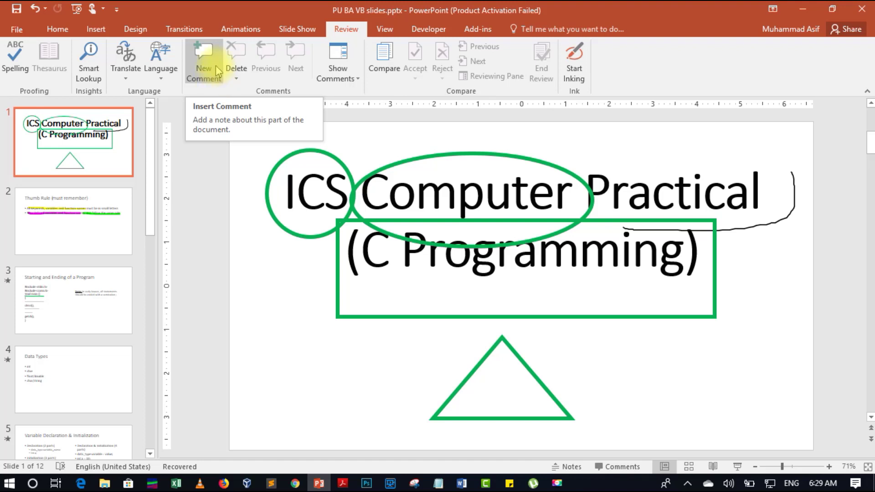
Add a comment beside ICS on slide 1: 'ICS this word should be written in complete'.
{"action": "left_click", "coordinate": [217, 72]}
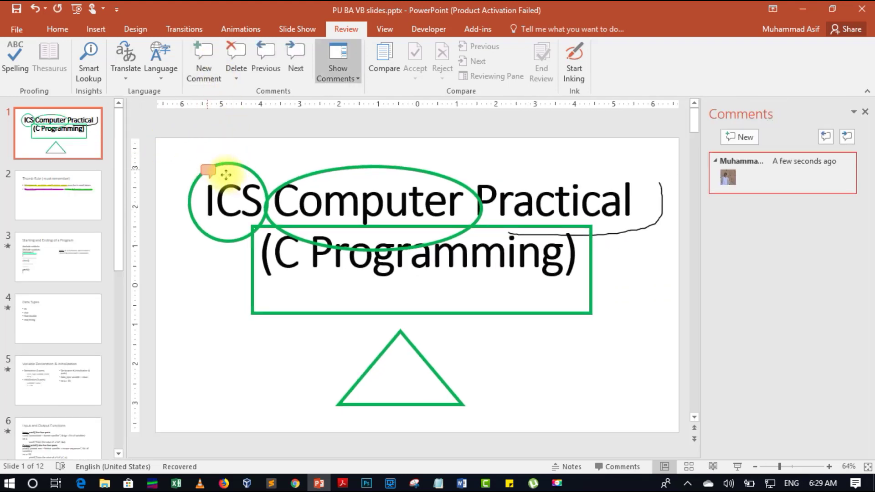
{"action": "left_click_drag", "start_coordinate": [164, 146], "coordinate": [238, 184]}
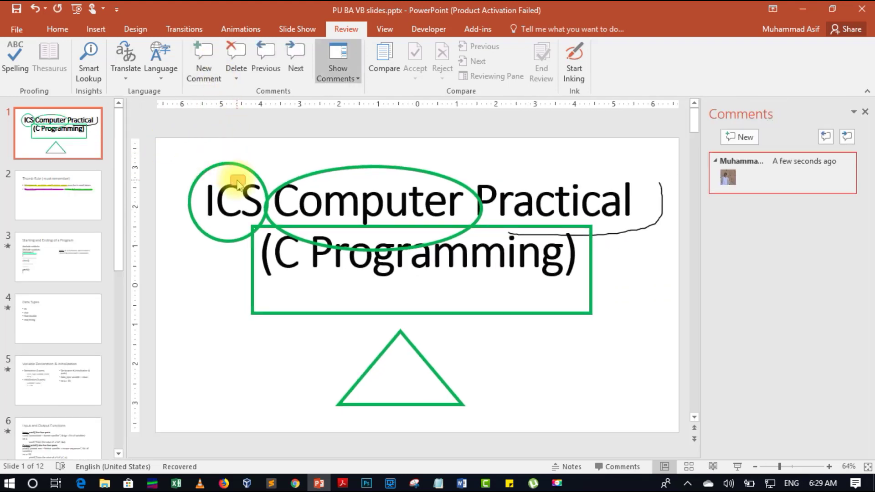
{"action": "left_click", "coordinate": [751, 182]}
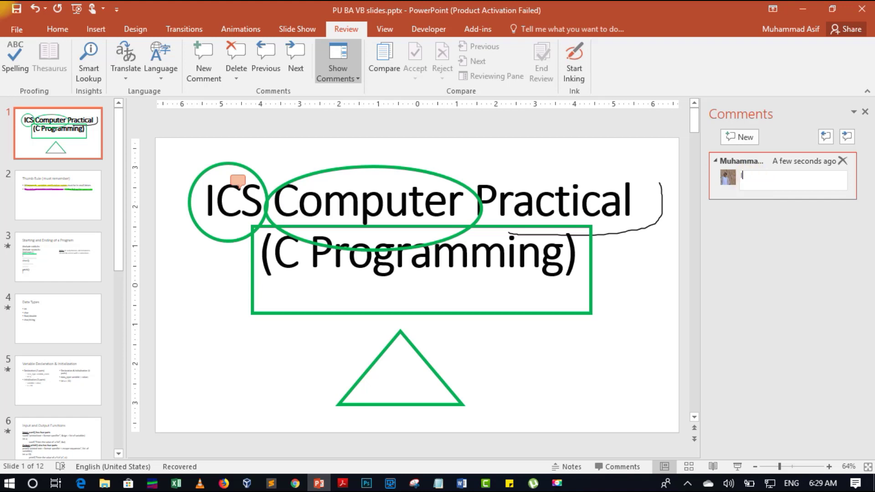
{"action": "type", "text": "ICS"}
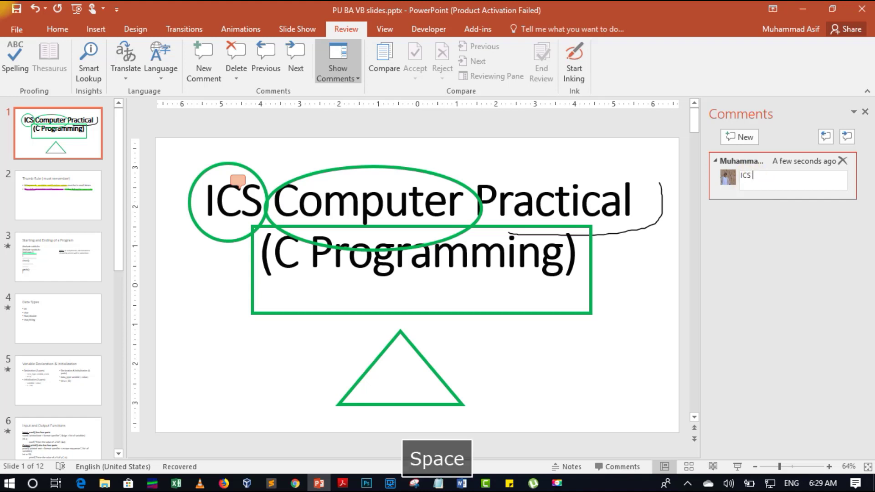
{"action": "type", "text": " this "}
{"action": "type", "text": "word should be written in complete"}
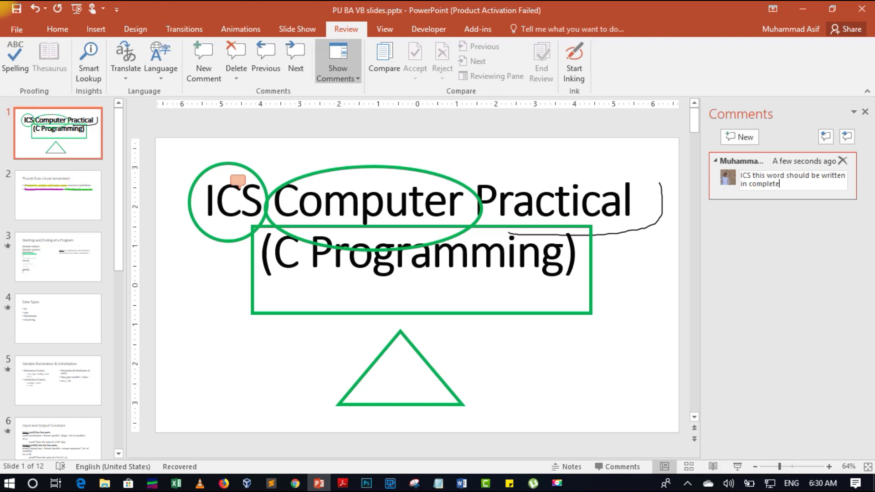
{"action": "left_click", "coordinate": [781, 295]}
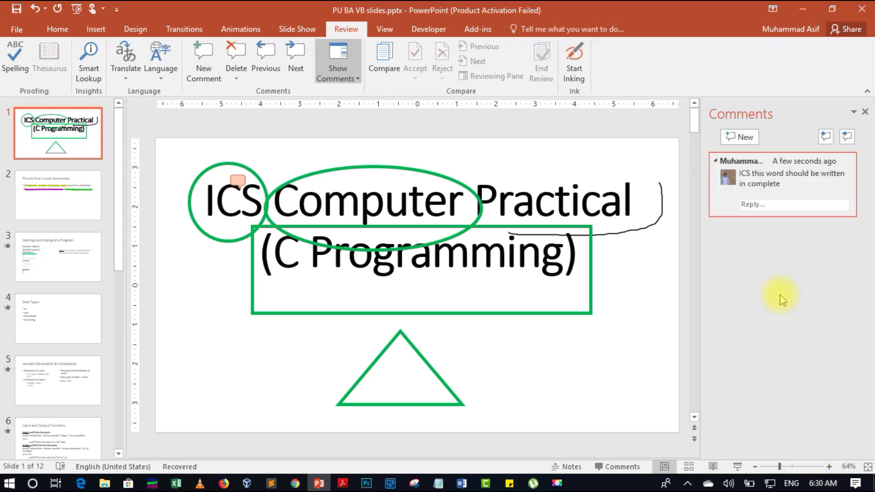
Reply 'Ok' to the ICS comment.
{"action": "left_click", "coordinate": [763, 208]}
{"action": "type", "text": "Ok"}
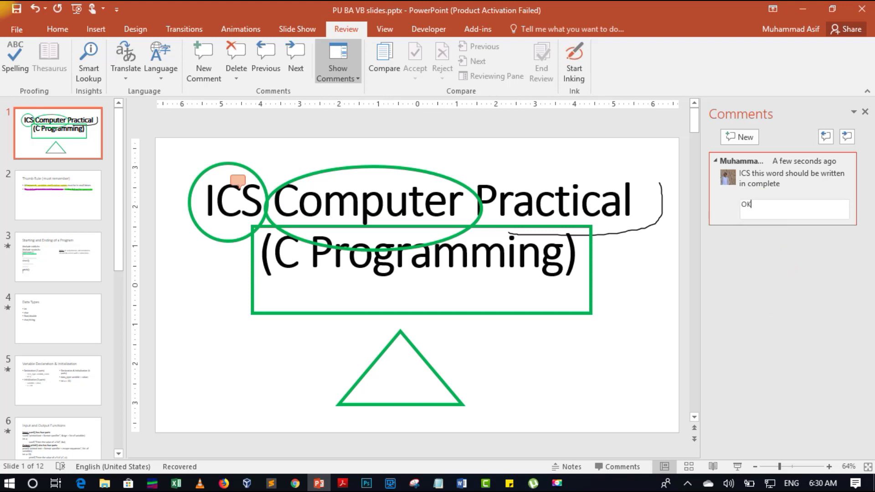
{"action": "key", "text": "Return"}
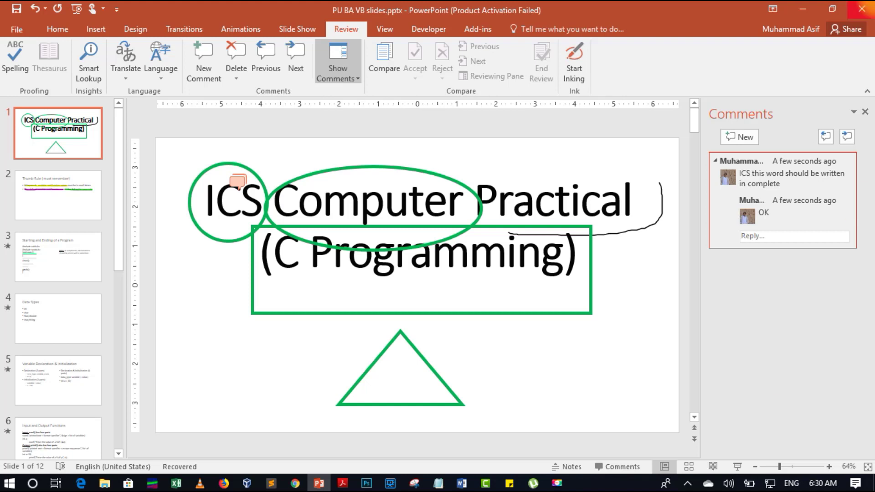
Add the comment 'why highlight?' to slide 2.
{"action": "left_click", "coordinate": [87, 191]}
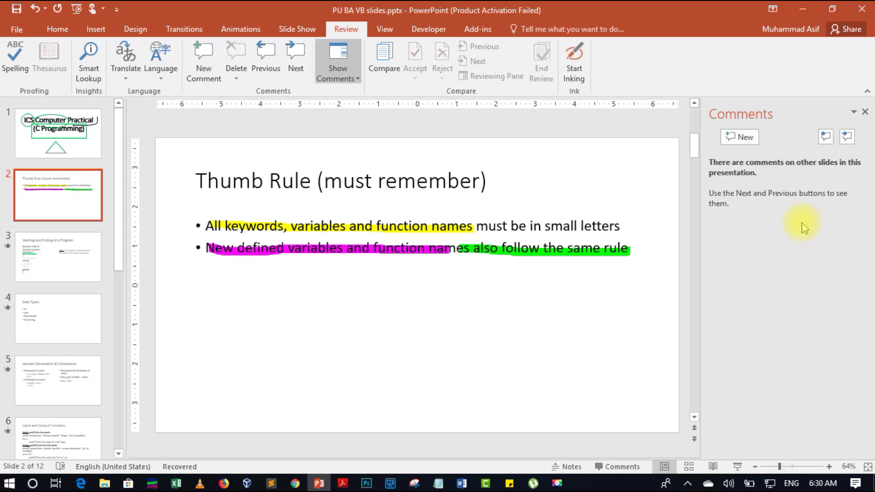
{"action": "left_click", "coordinate": [744, 145]}
{"action": "mouse_move", "coordinate": [739, 161]}
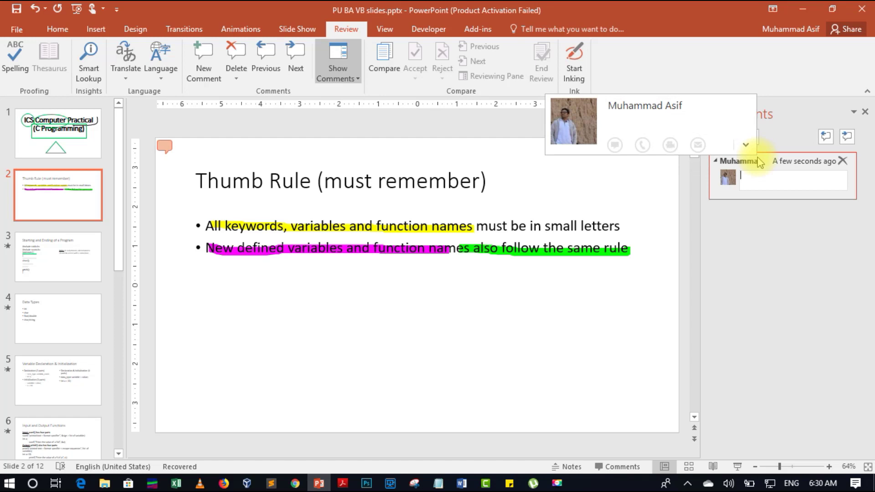
{"action": "type", "text": "why "}
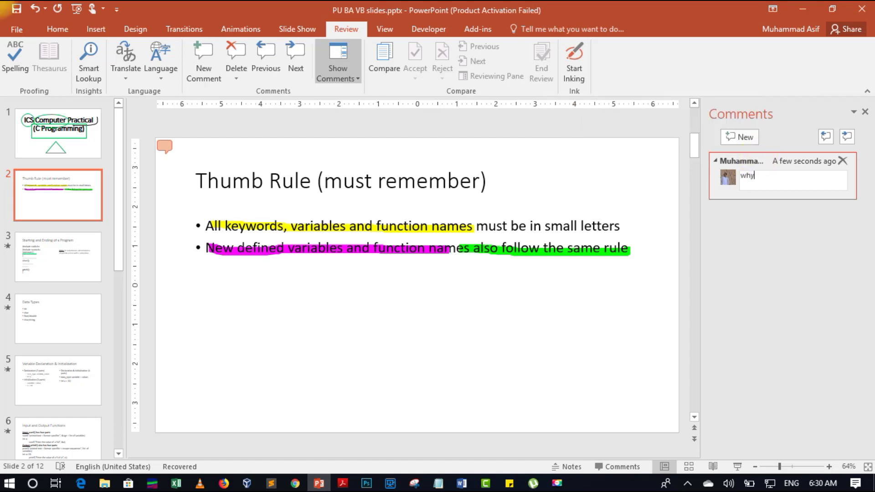
{"action": "type", "text": "highli"}
{"action": "type", "text": "ght?"}
{"action": "left_click", "coordinate": [758, 161]}
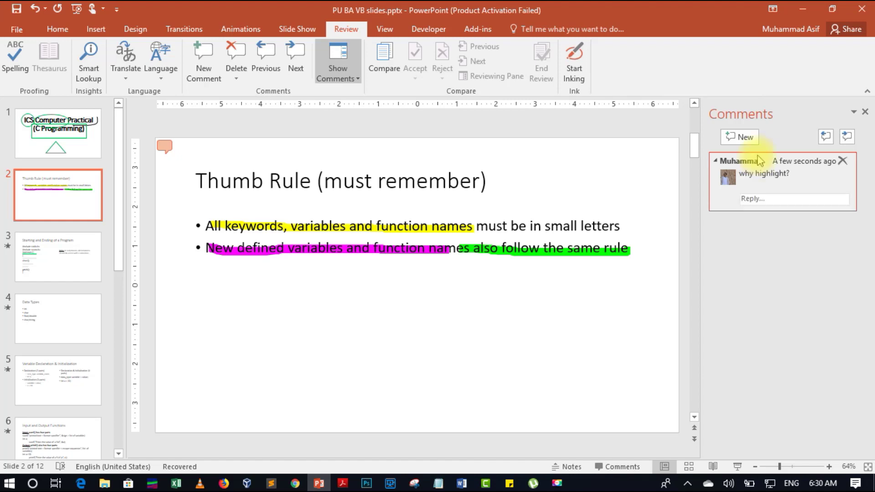
Reply 'only for testing' to the slide 2 comment.
{"action": "left_click", "coordinate": [770, 203]}
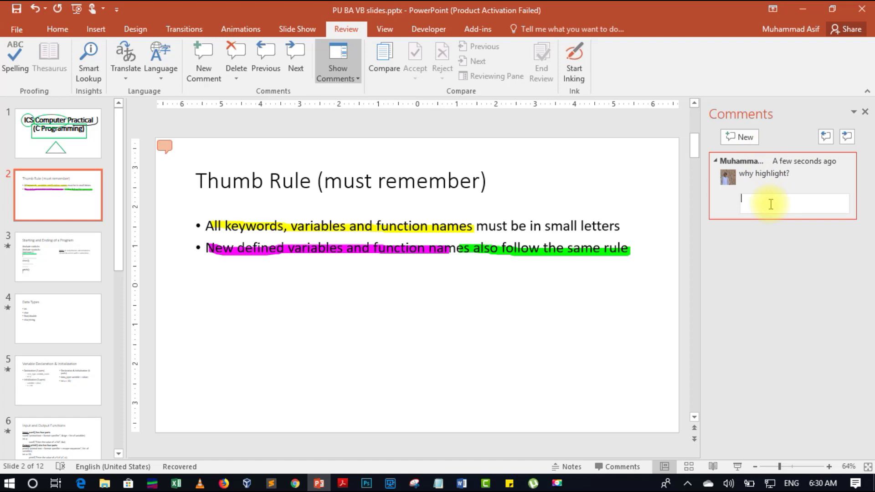
{"action": "type", "text": "only "}
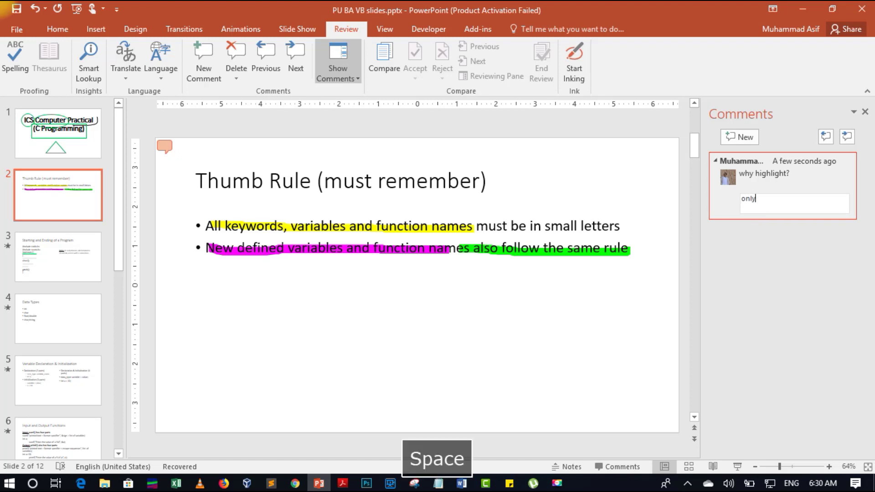
{"action": "type", "text": "for testing"}
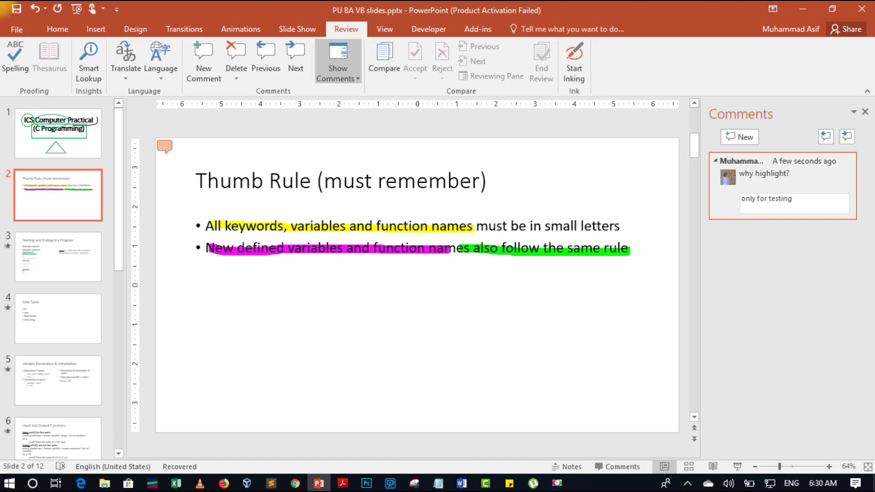
{"action": "key", "text": "Return"}
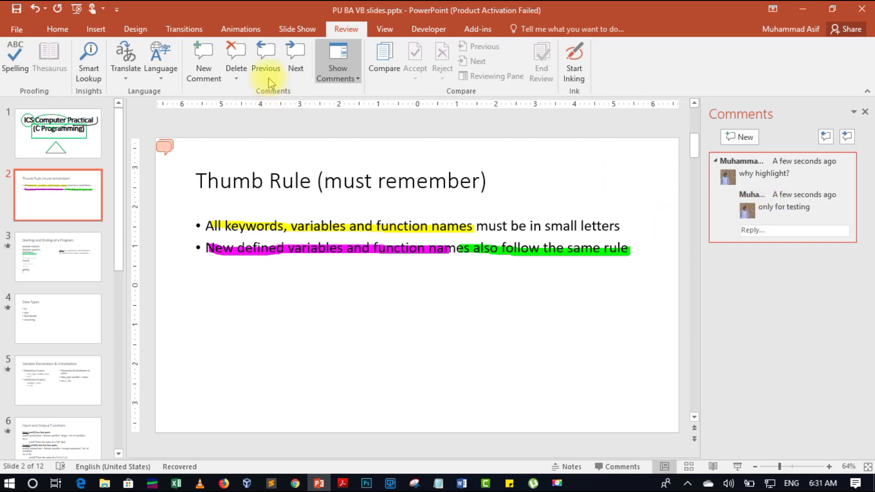
Leave both comment threads undeleted and cycle through the comments back to slide 1's ICS thread.
{"action": "left_click", "coordinate": [235, 79]}
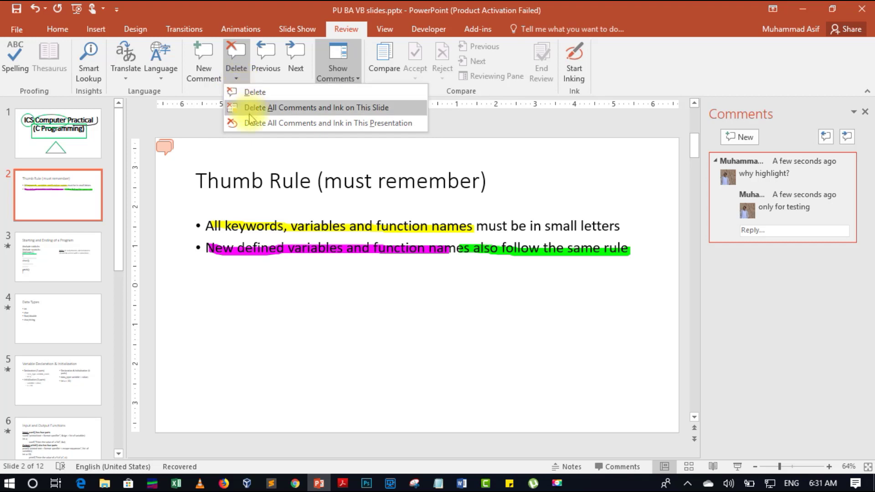
{"action": "left_click", "coordinate": [262, 74]}
{"action": "left_click", "coordinate": [262, 75]}
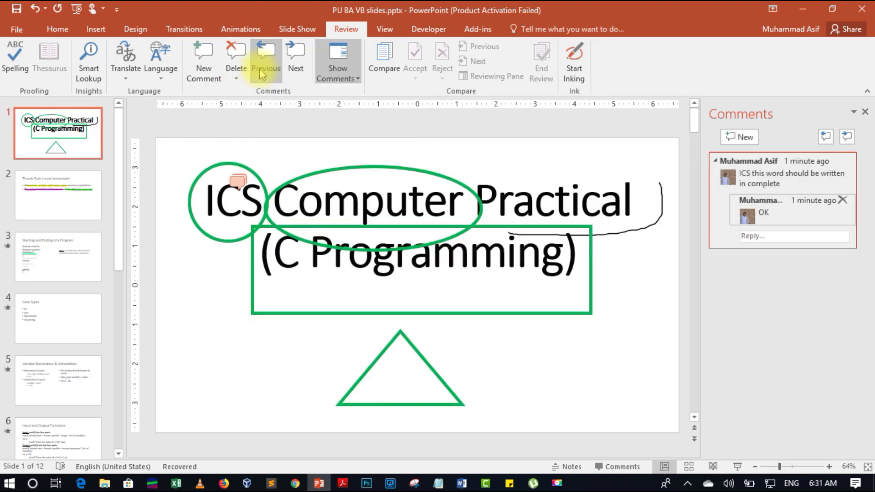
{"action": "left_click", "coordinate": [263, 75]}
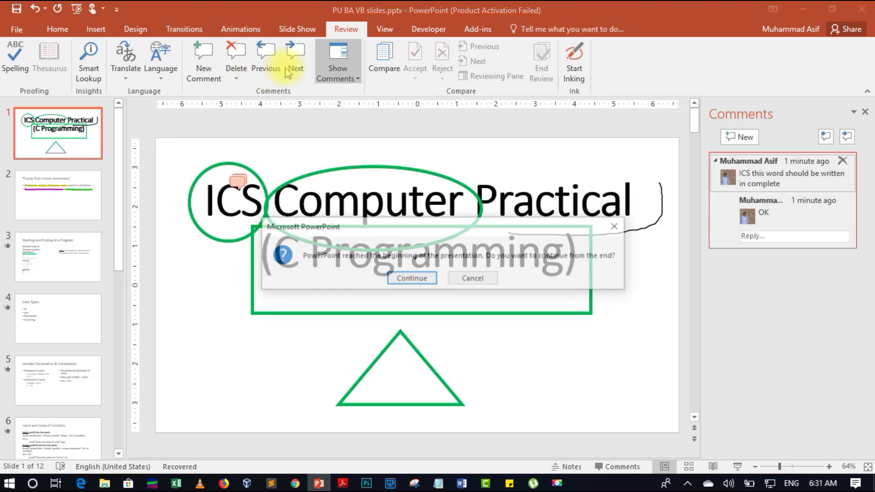
{"action": "left_click", "coordinate": [411, 279]}
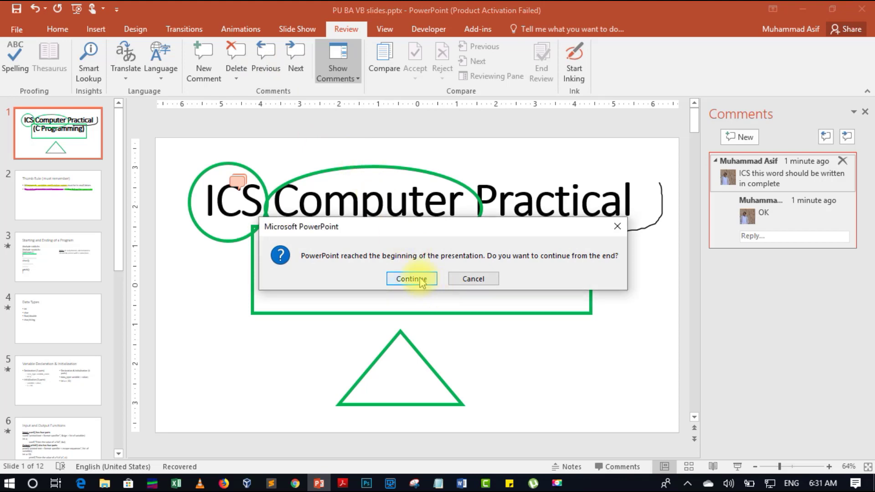
{"action": "left_click", "coordinate": [295, 57]}
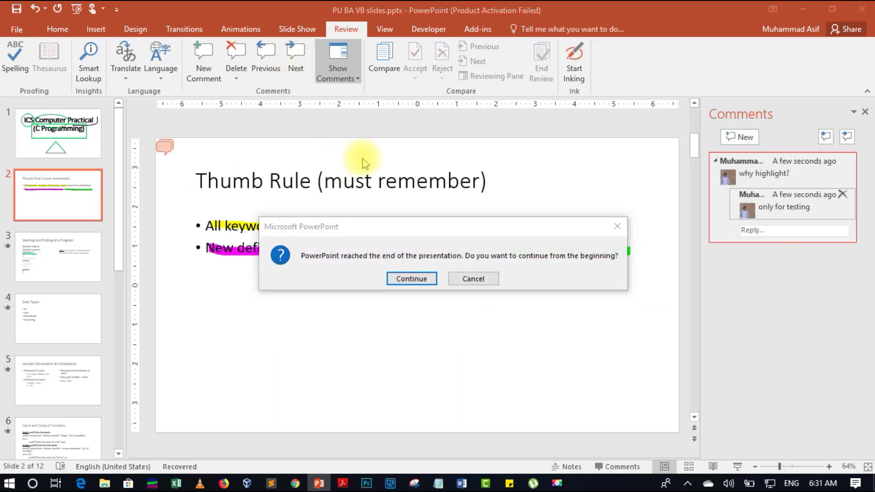
{"action": "left_click", "coordinate": [413, 279]}
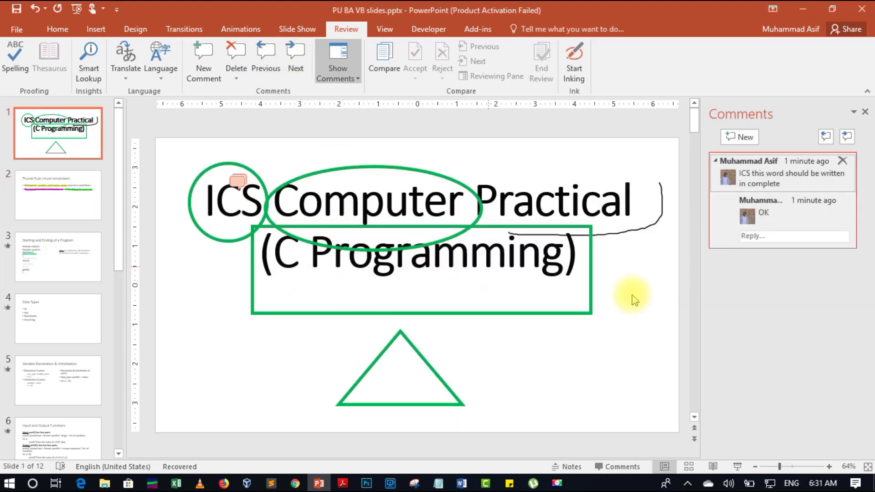